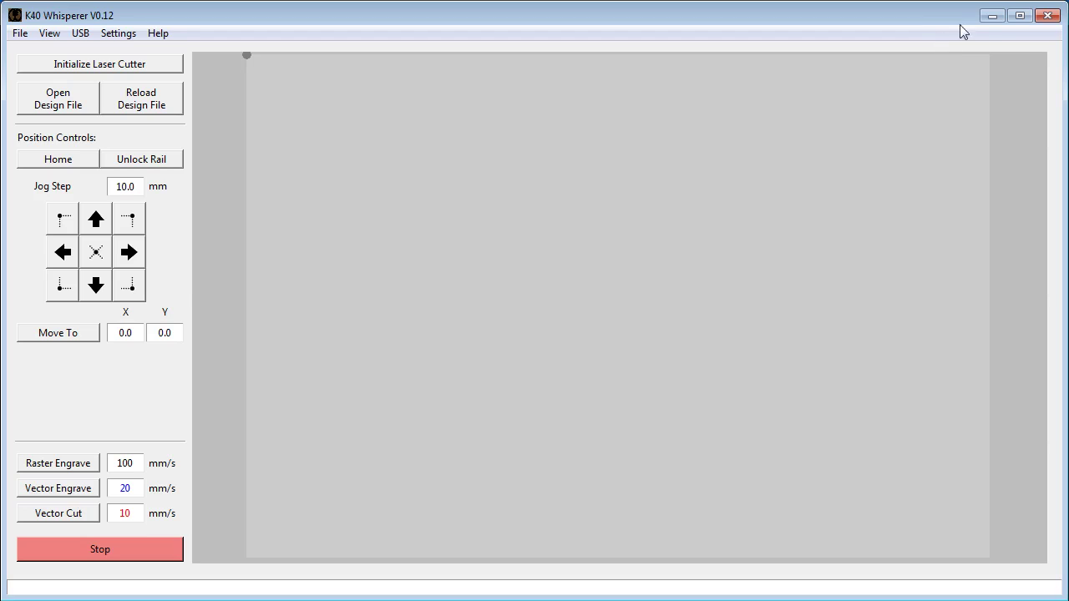
Minimise K40 Whisperer so Inkscape and its About window come to the front
left_click(992, 15)
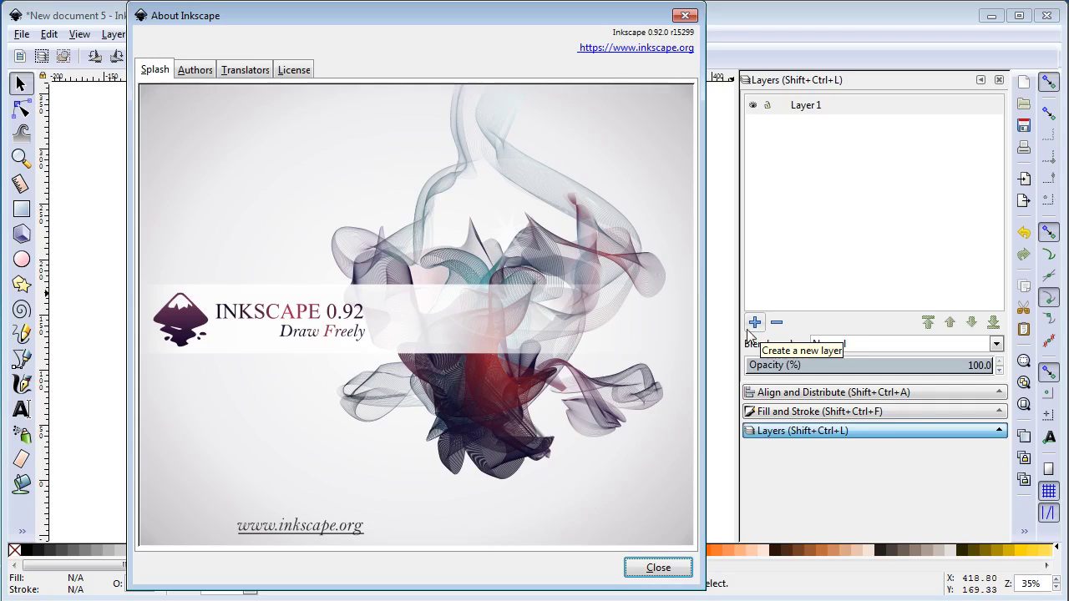
Dismiss the About Inkscape dialog to reveal the blank Layer 1 page
left_click(658, 568)
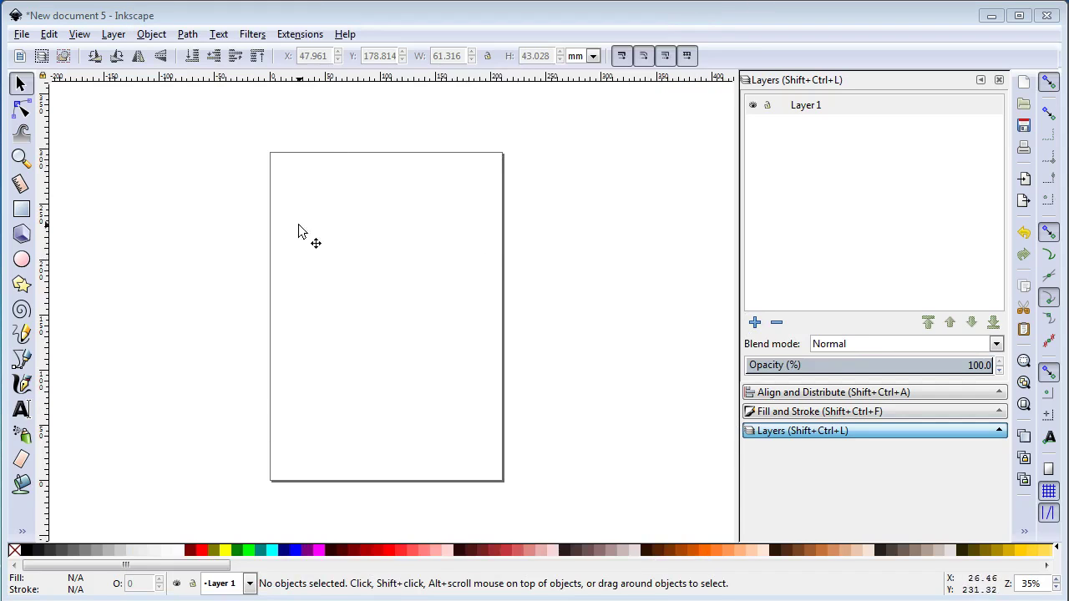
Import 1928_Model_A_Ford.jpg through File > Import, reaching the jpeg import options
left_click(22, 35)
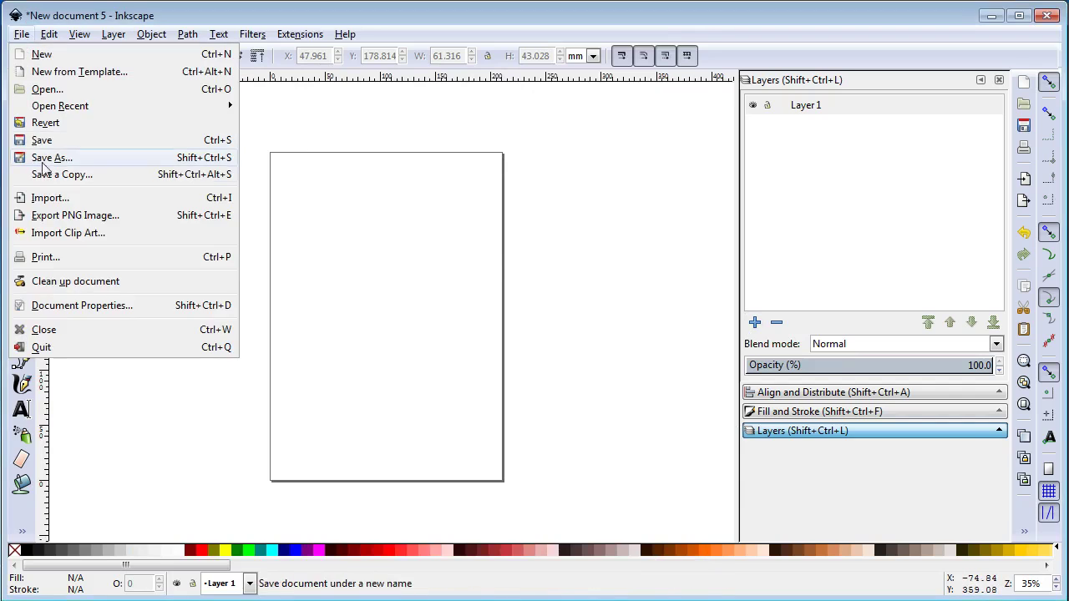
left_click(209, 202)
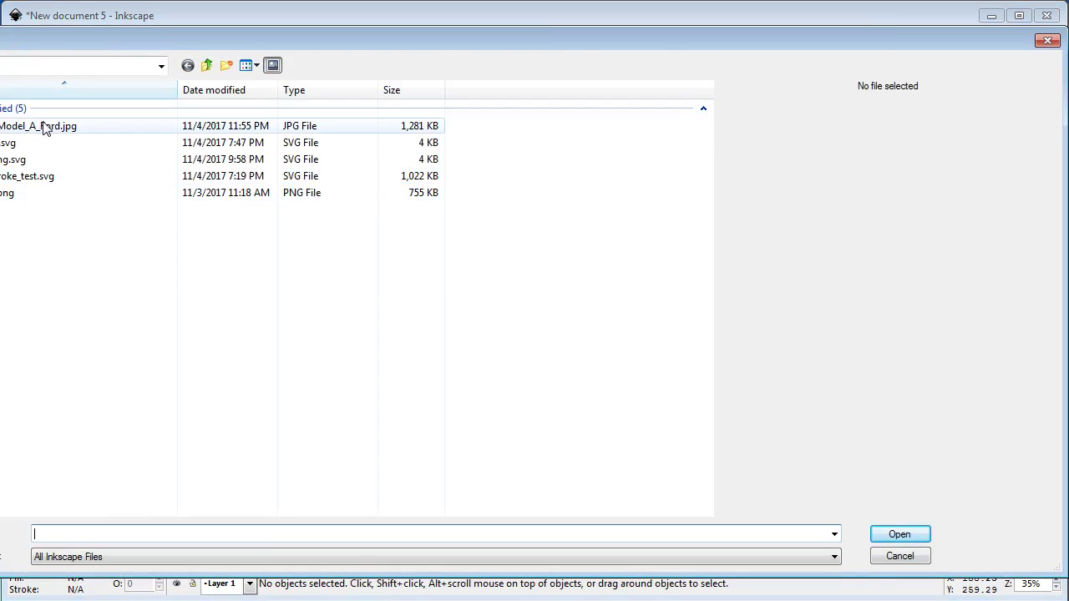
left_click(44, 127)
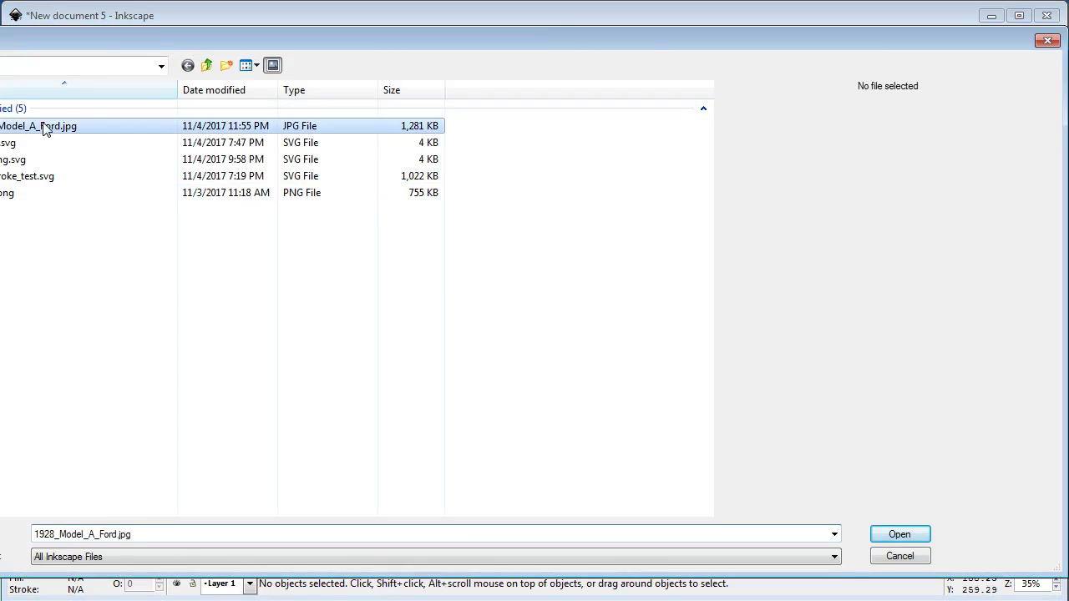
double_click(65, 128)
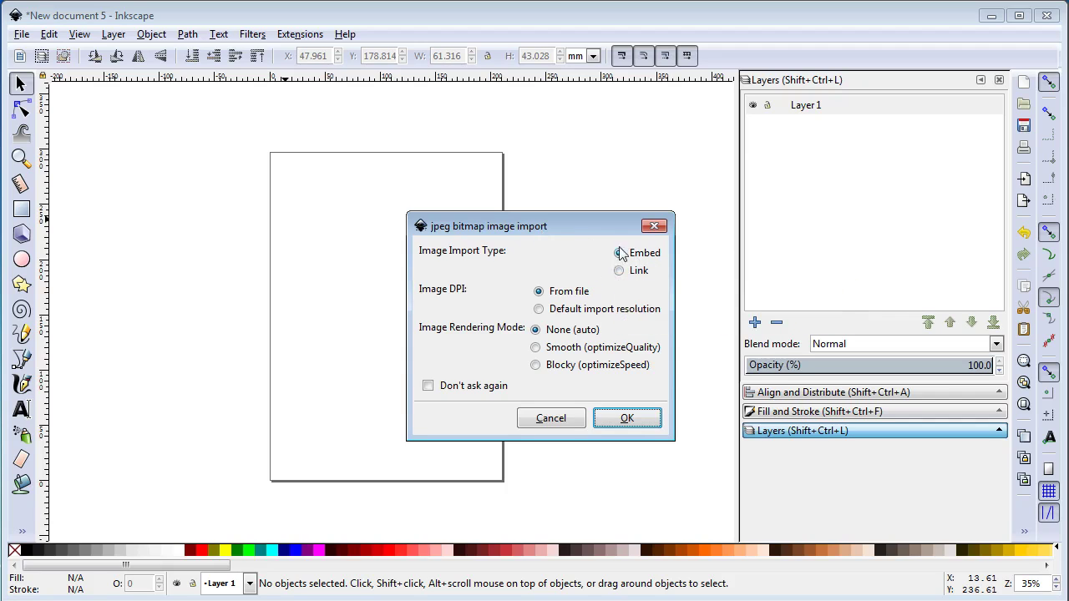
Embed the Ford photo and scale it proportionally to 60.323 × 50 mm with the lock on
left_click(625, 420)
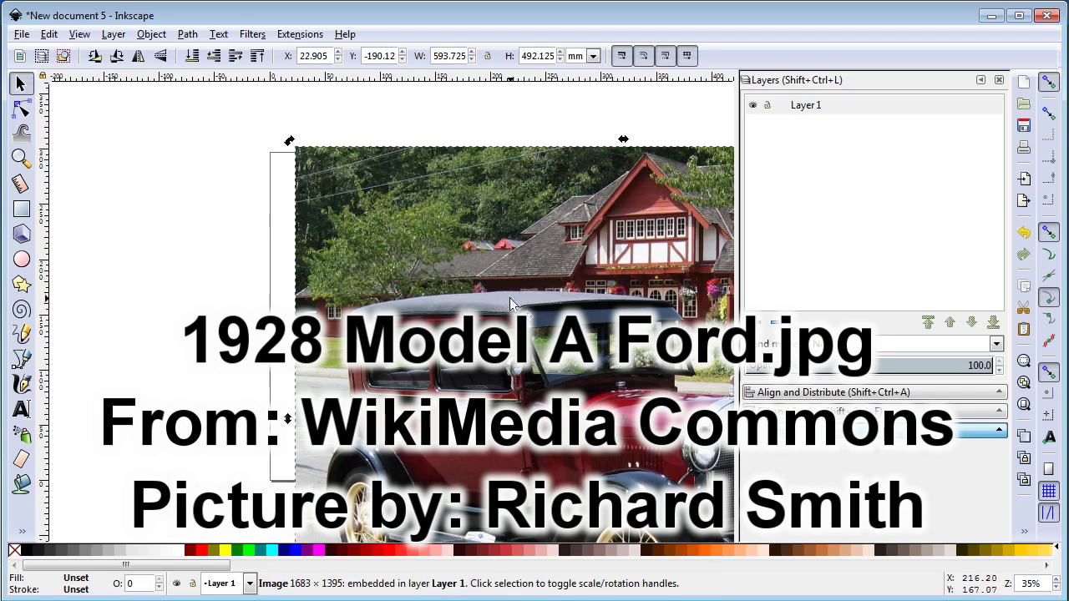
scroll(339, 254, "down", 3, "ctrl")
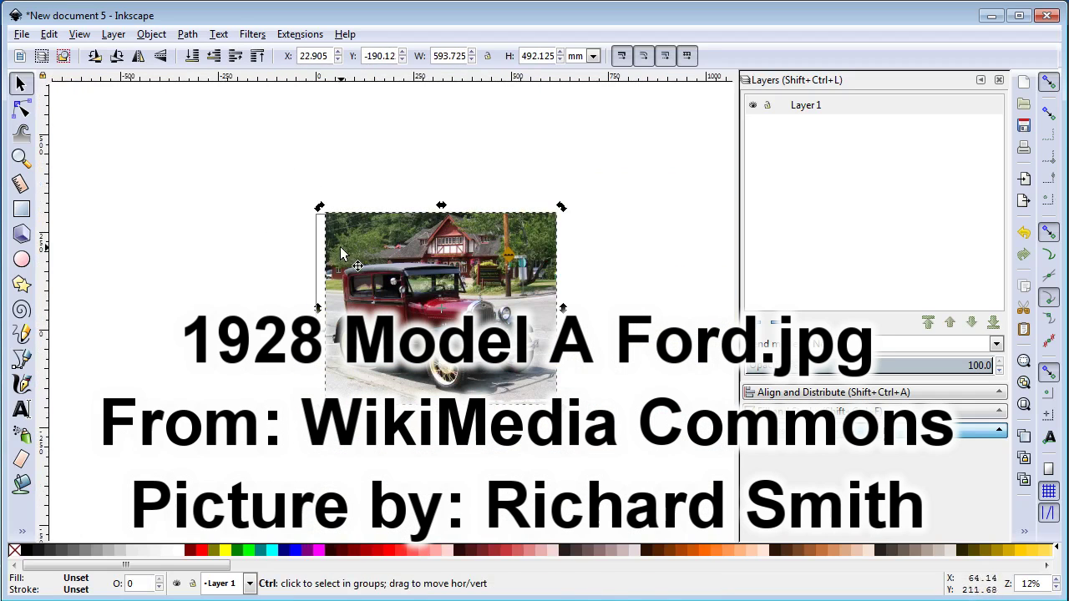
key("Escape")
left_click(532, 360)
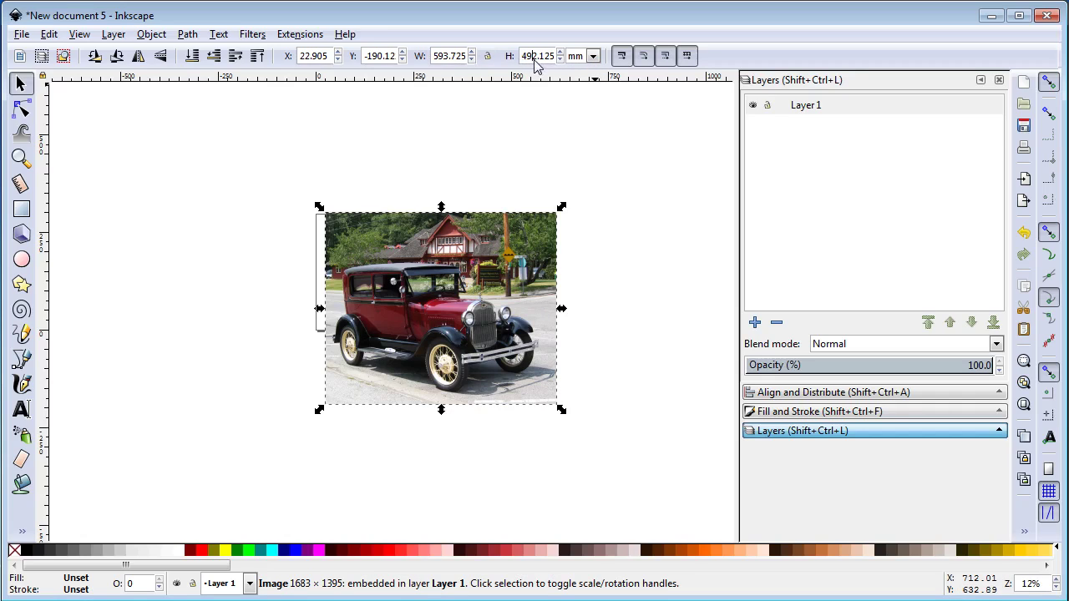
left_click_drag(524, 56, 560, 63)
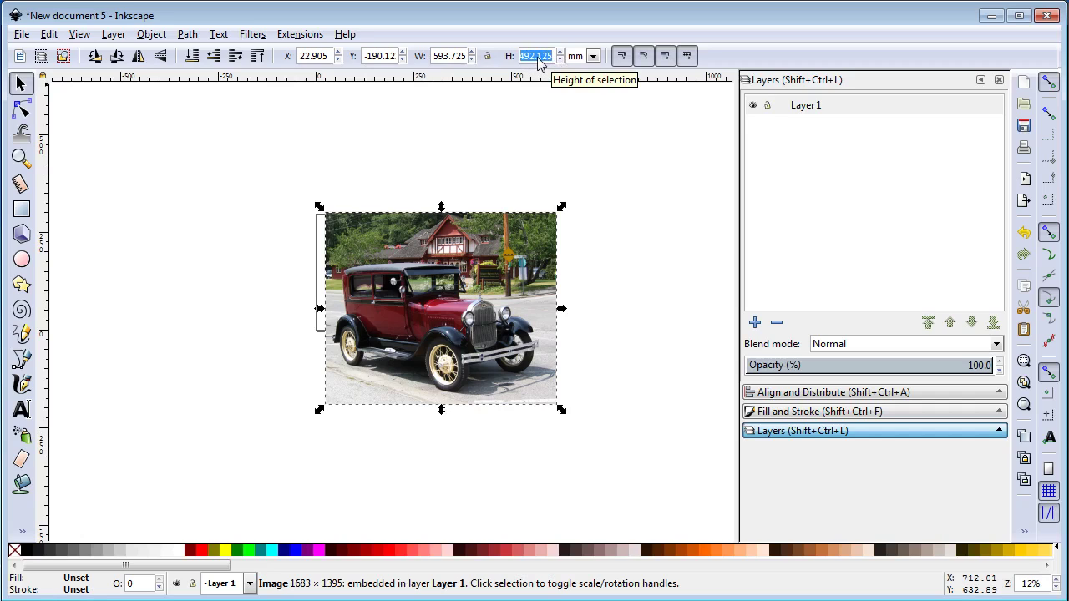
type("2.")
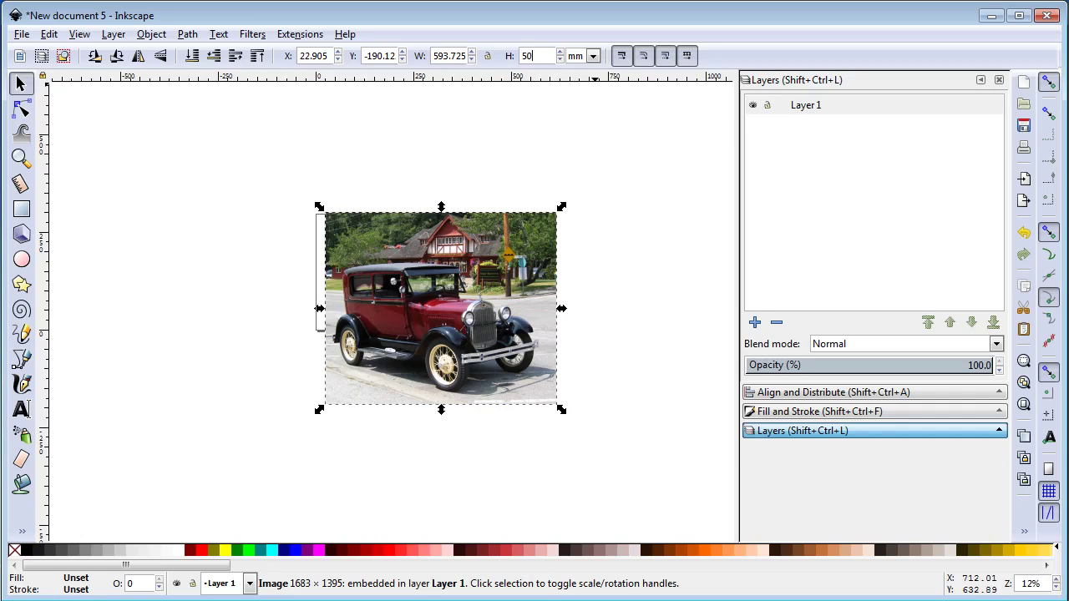
left_click(487, 55)
key("Return")
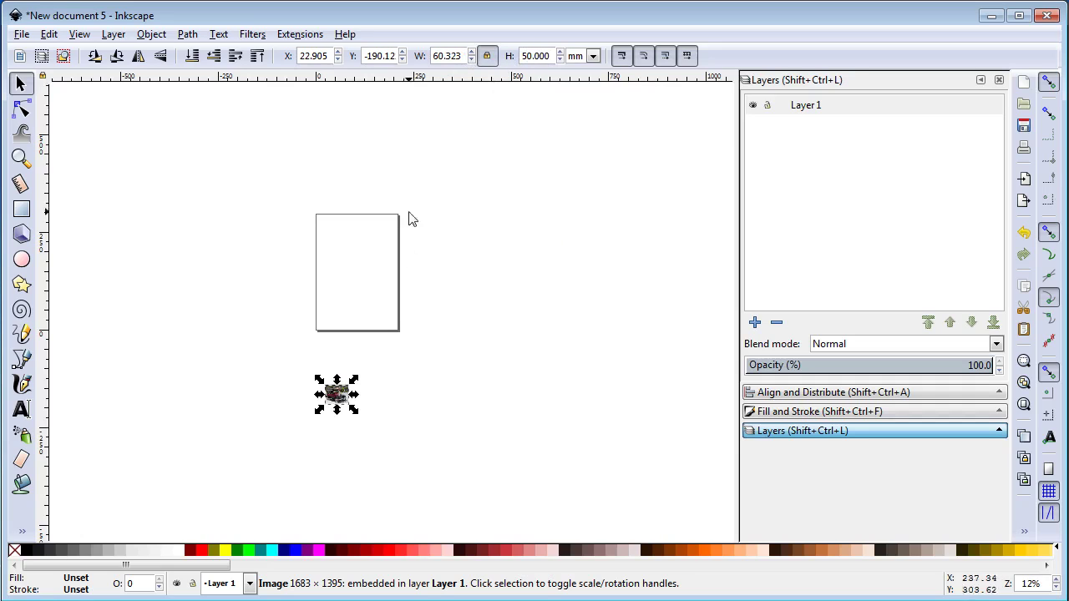
Drag the 50 mm Ford photo onto the page near its centre and zoom to check it
left_click_drag(341, 397, 377, 284)
scroll(359, 279, "up", 6, "ctrl")
scroll(359, 263, "up", 2, "ctrl")
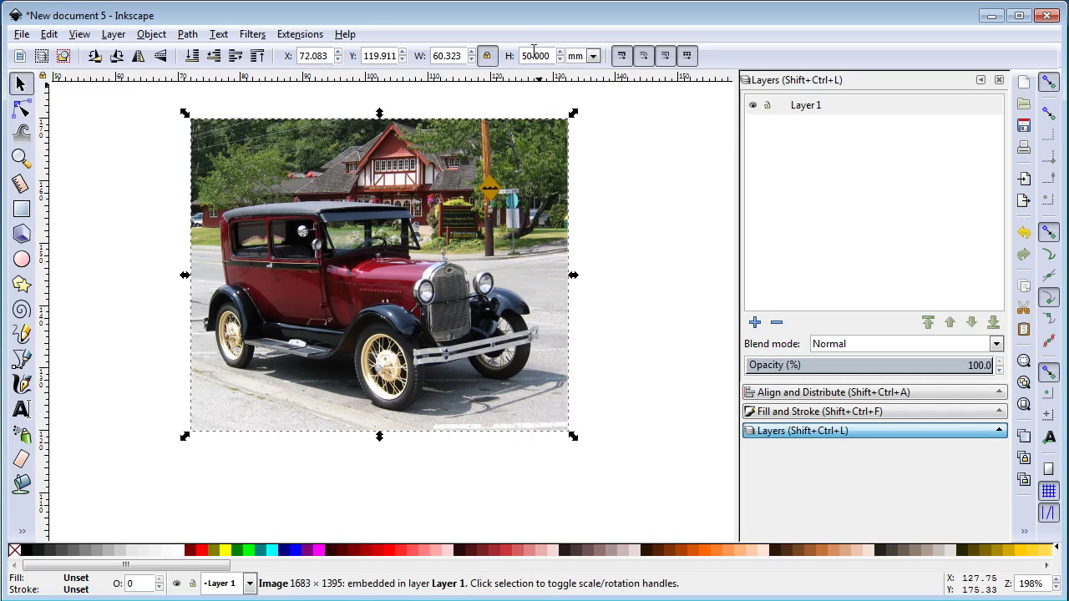
scroll(530, 267, "down", 3, "ctrl")
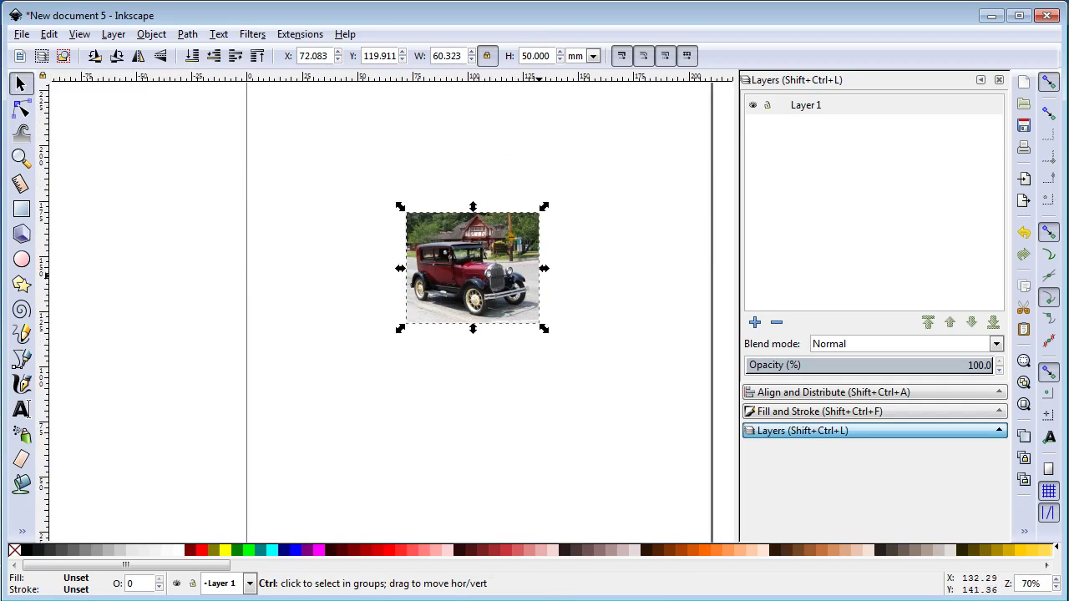
scroll(535, 288, "down", 2, "ctrl")
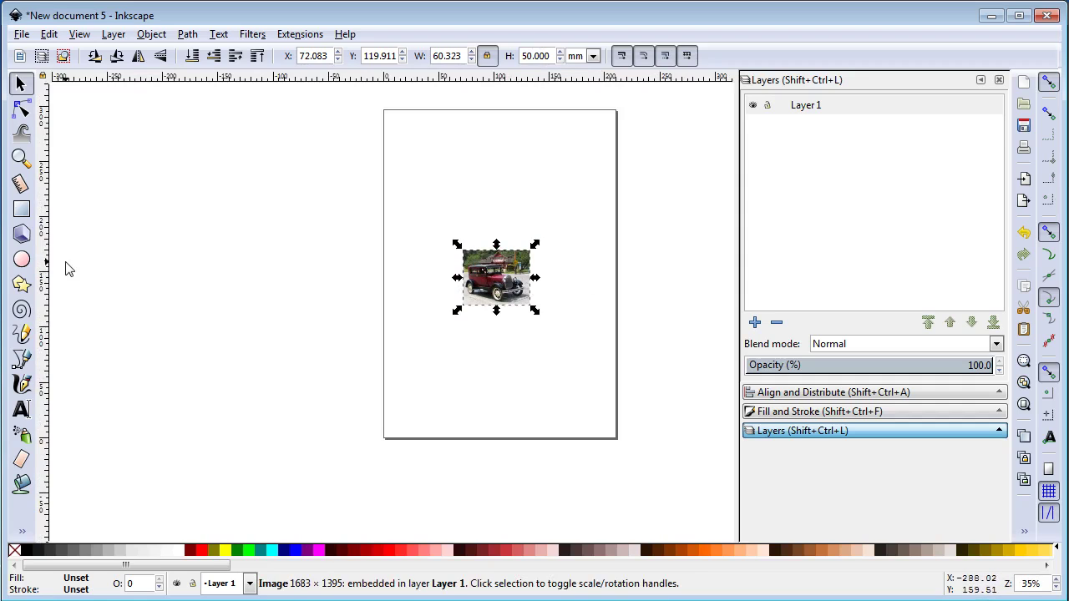
scroll(559, 295, "down", 2, "ctrl")
scroll(550, 282, "up", 1, "ctrl")
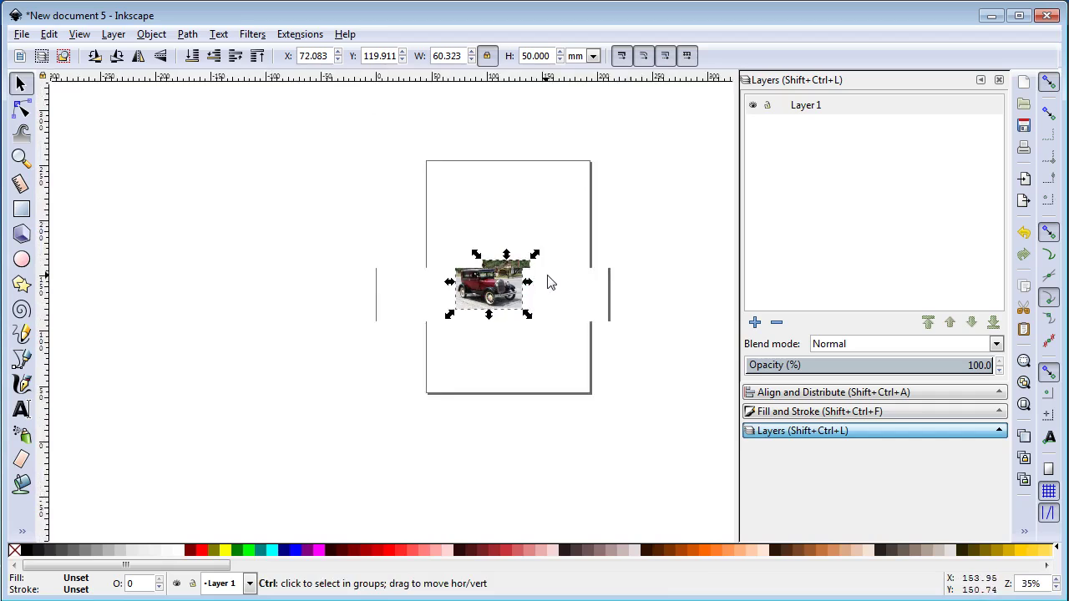
Draw a rectangle over the Ford photo and select it
left_click(21, 209)
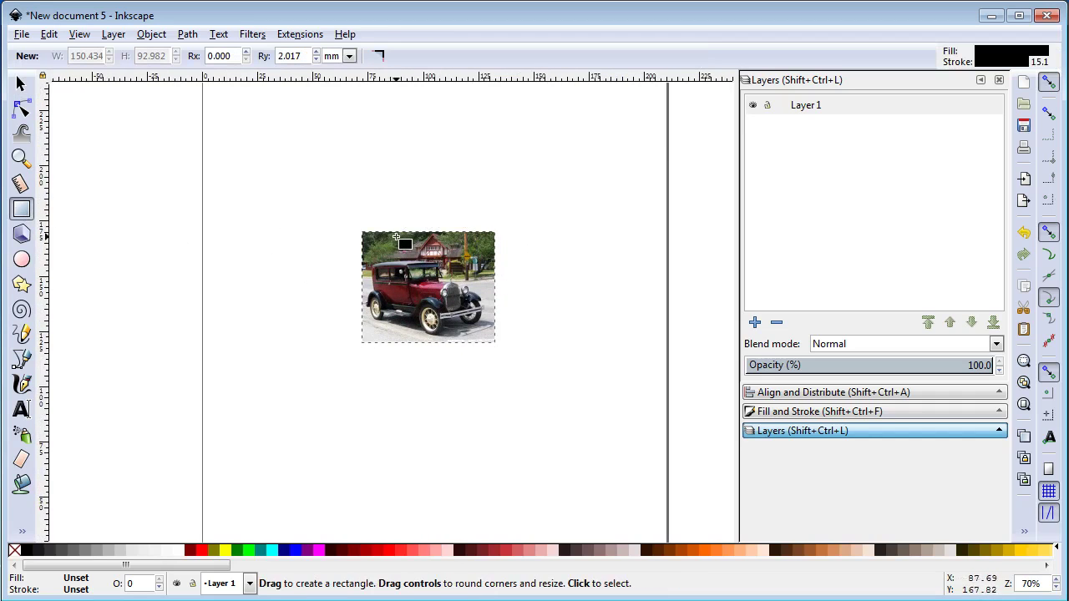
left_click_drag(361, 232, 524, 317)
left_click(23, 86)
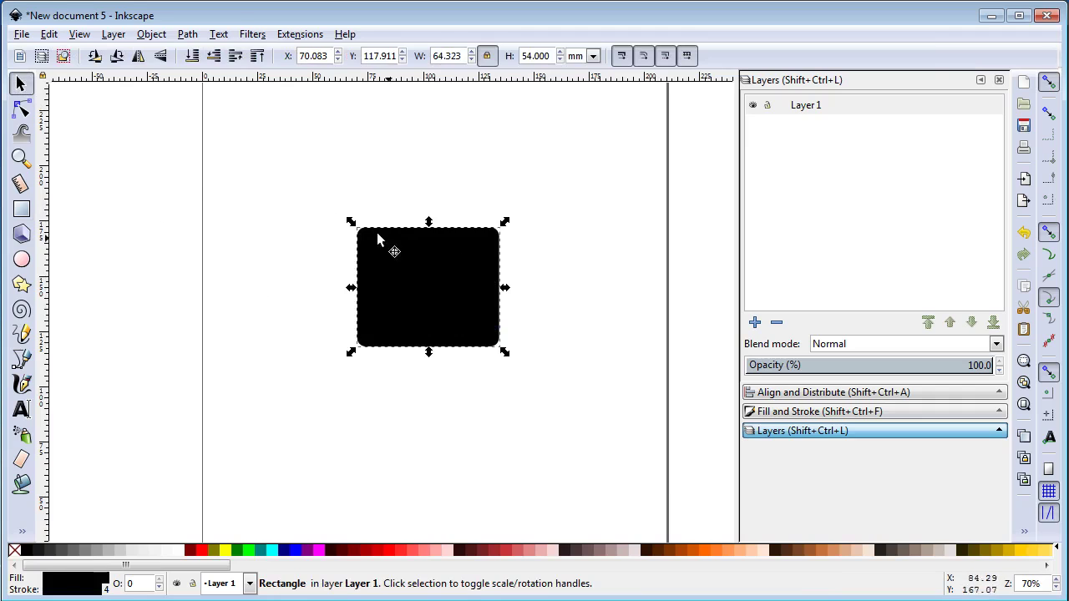
left_click(523, 212)
left_click(490, 270)
In Fill and Stroke, remove the rectangle's fill and make its outline red
left_click(153, 36)
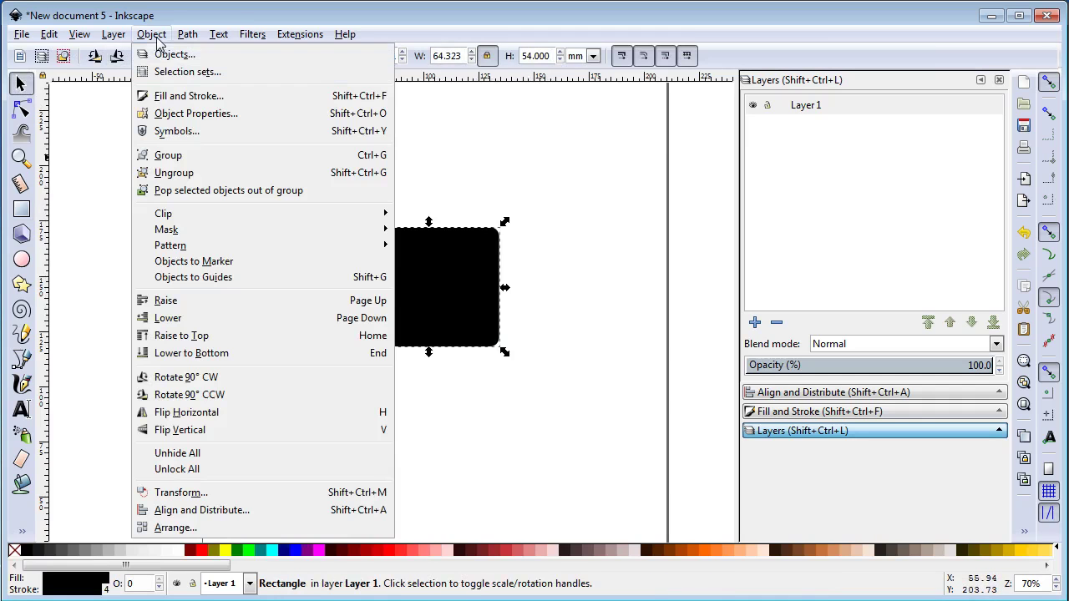
left_click(196, 97)
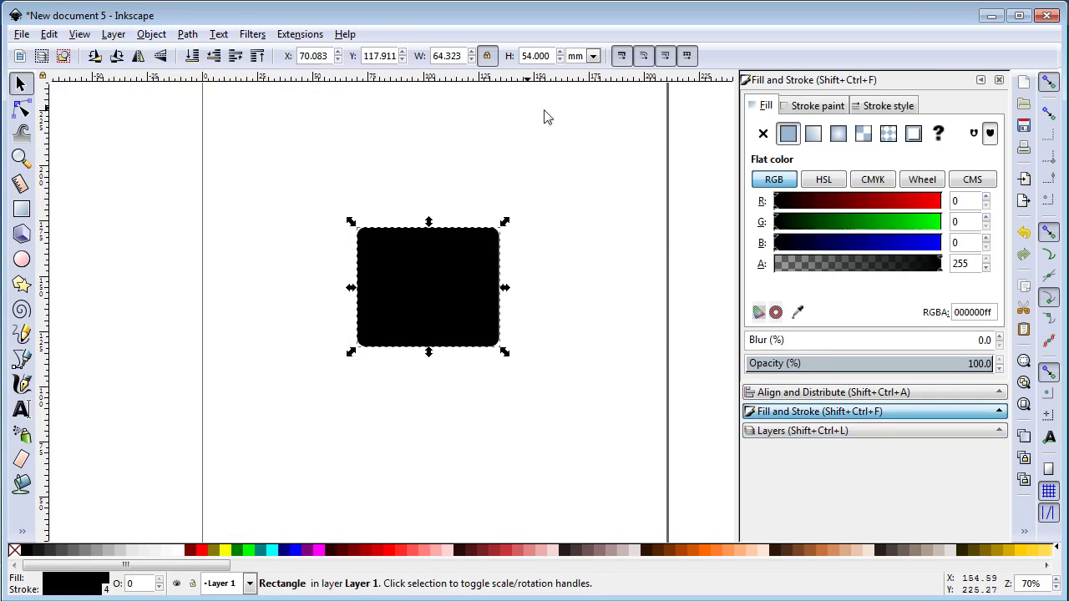
left_click(763, 136)
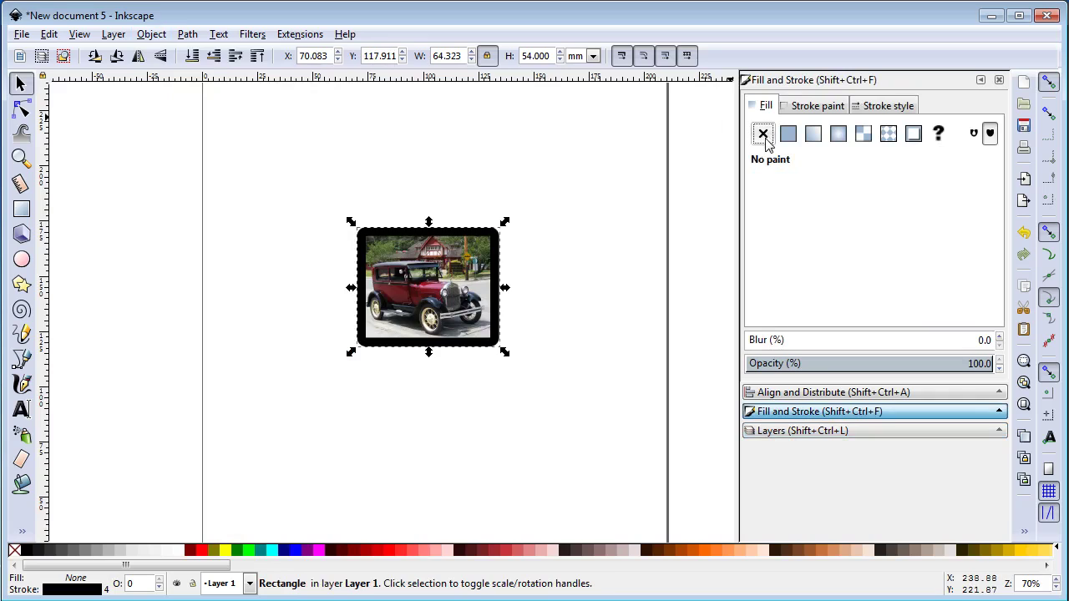
left_click(814, 107)
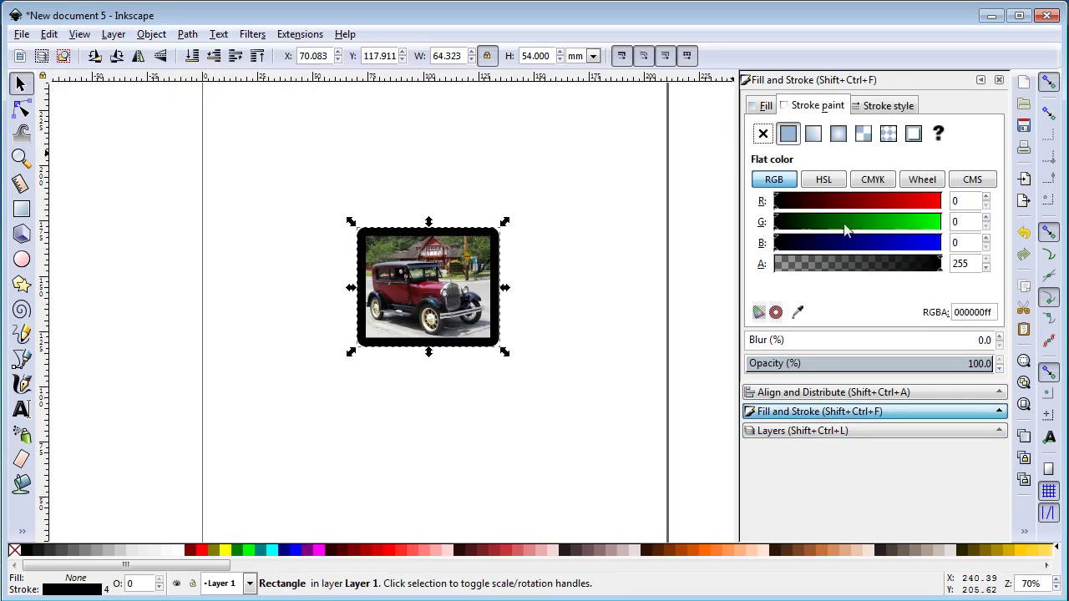
left_click_drag(801, 209, 940, 204)
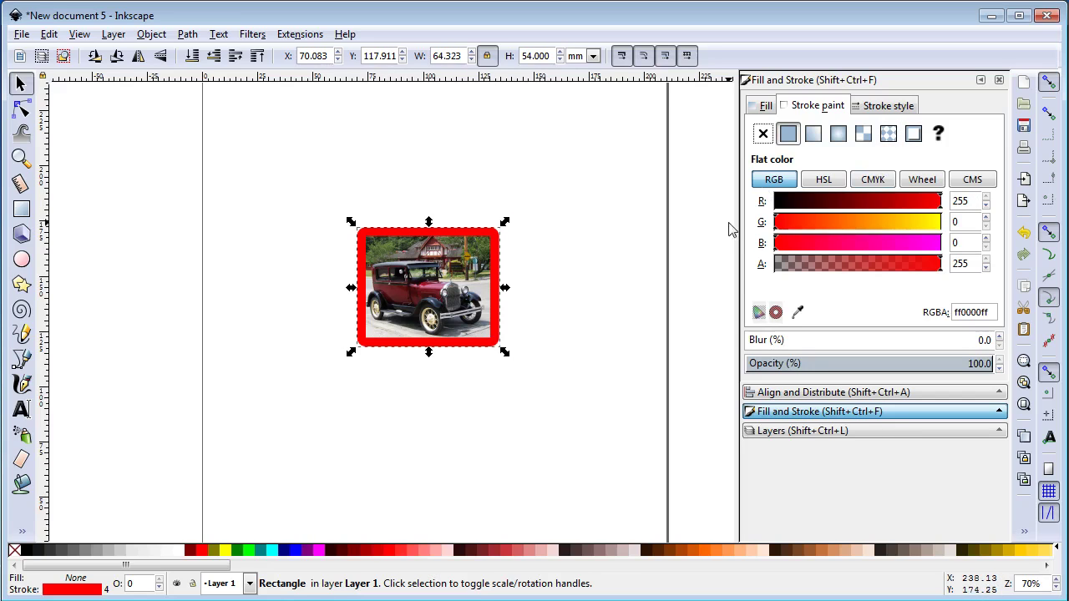
Set the frame's stroke width to 0.5 mm
left_click(886, 108)
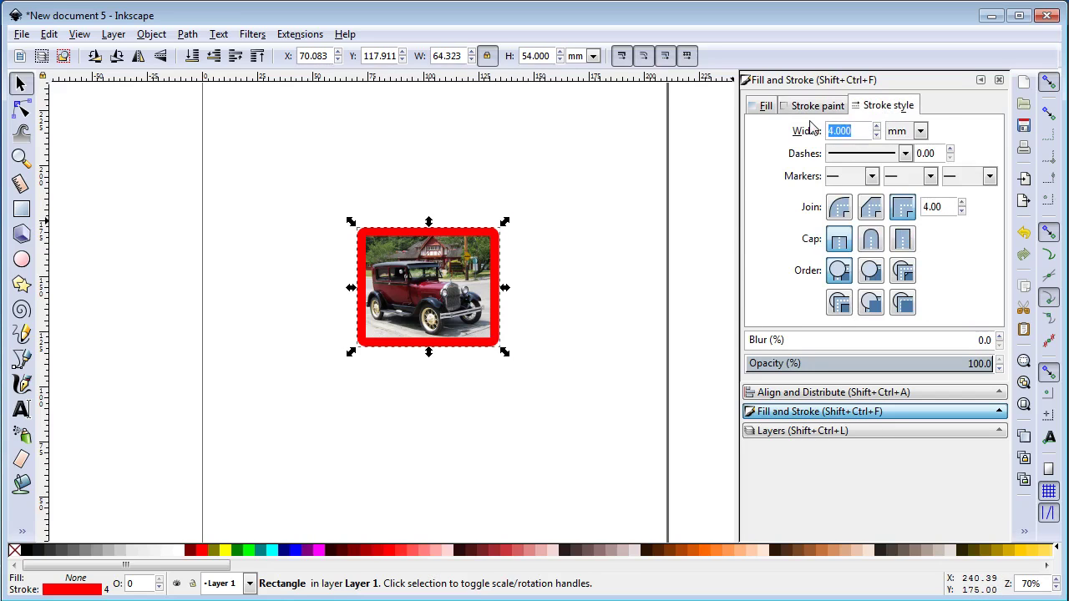
type("1")
key("Return")
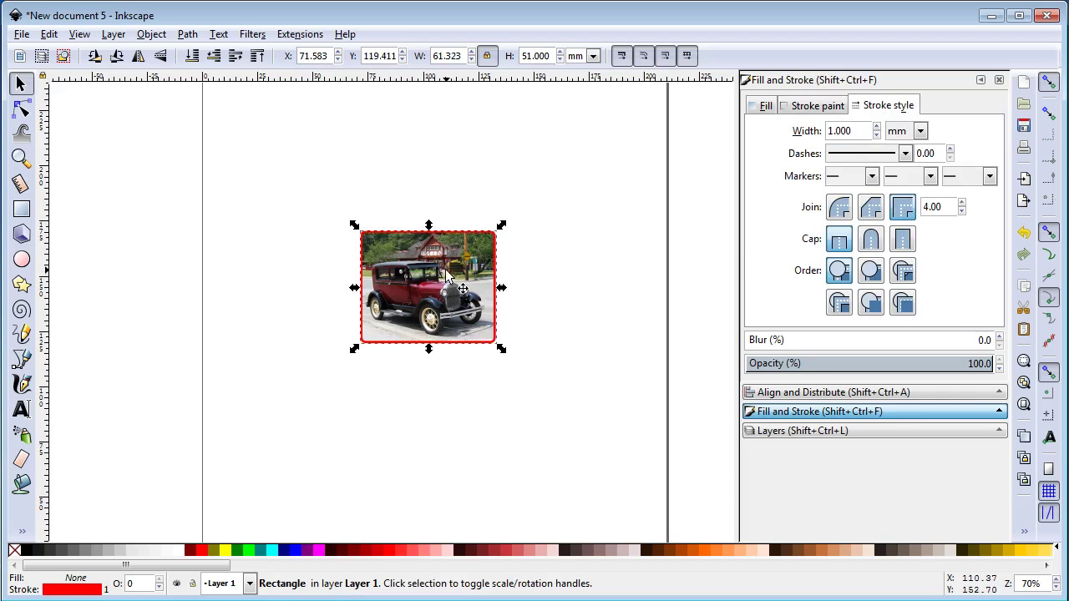
scroll(359, 222, "up", 3, "ctrl")
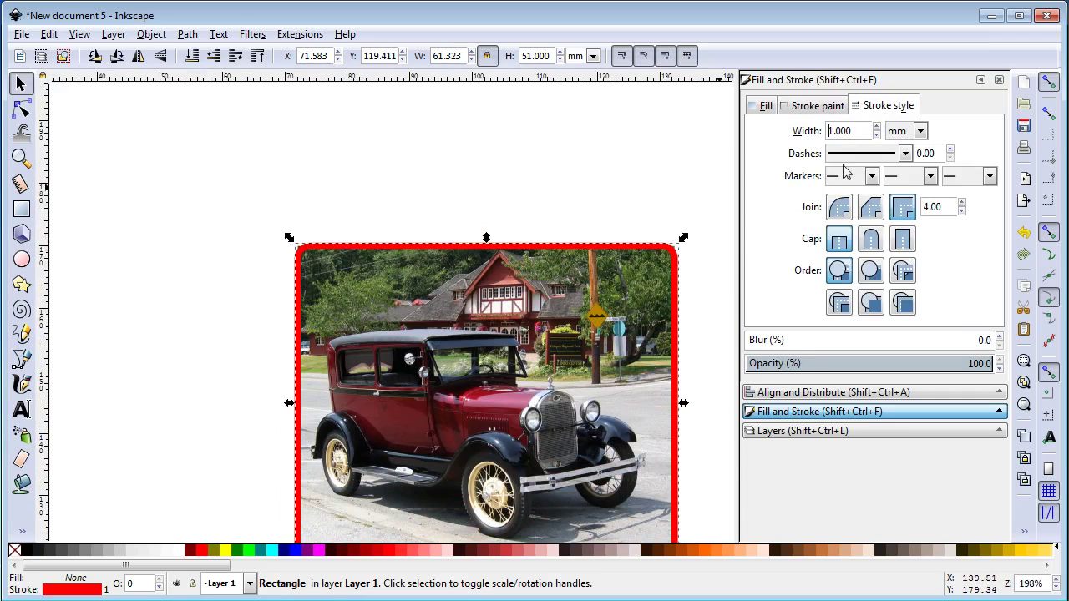
left_click_drag(860, 130, 826, 130)
type(".5")
key("Return")
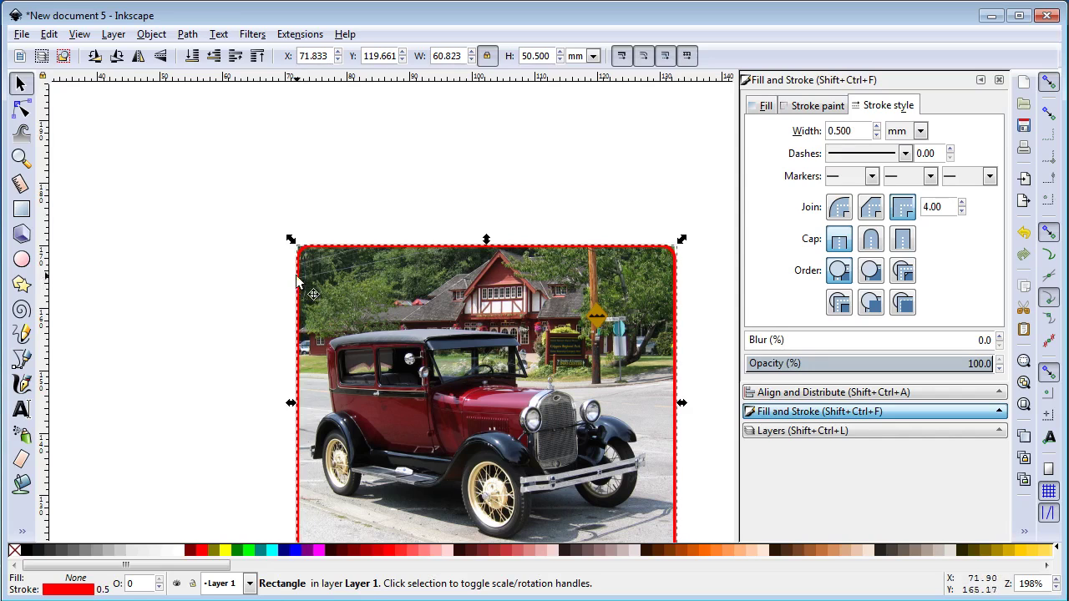
Enlarge and nudge the red frame so it surrounds the car photo
left_click_drag(294, 247, 285, 236)
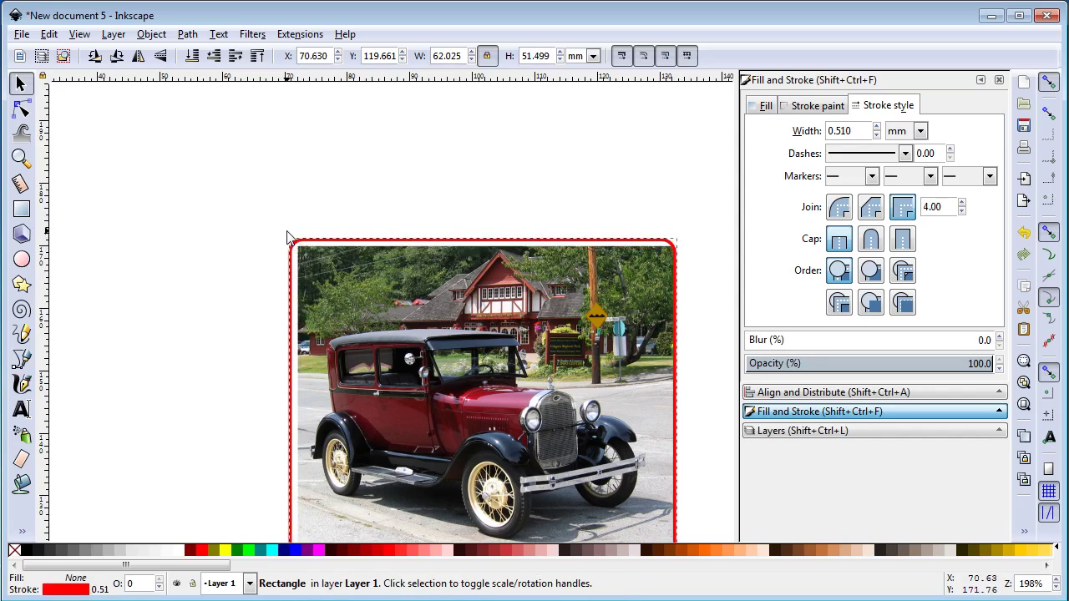
key("ctrl+z")
left_click_drag(285, 235, 281, 225)
left_click_drag(678, 228, 689, 232)
left_click_drag(597, 236, 612, 234)
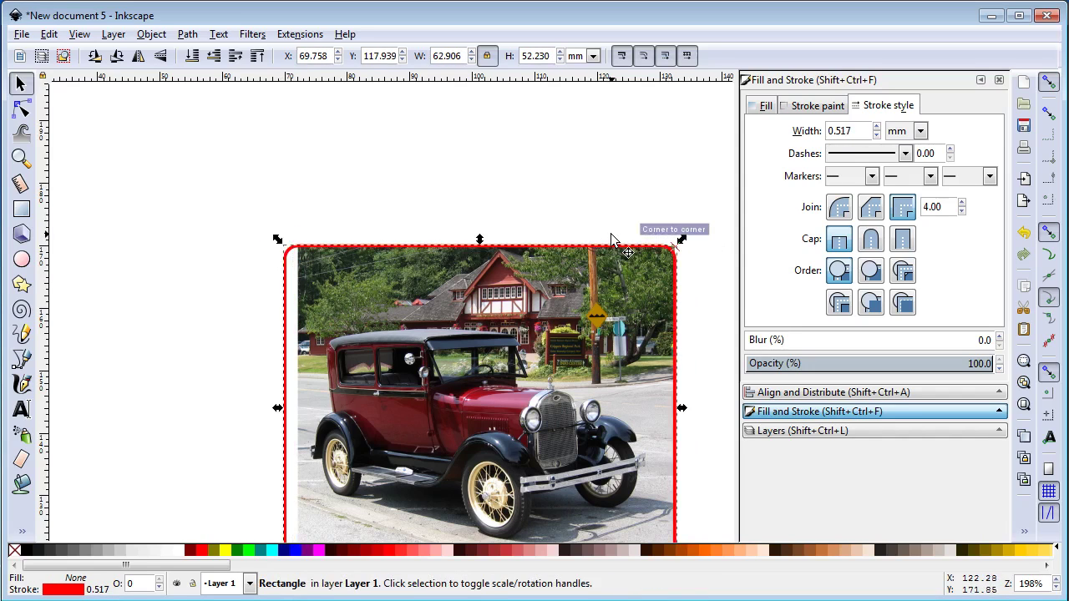
key("Up")
key("Right")
key("Right")
key("Up")
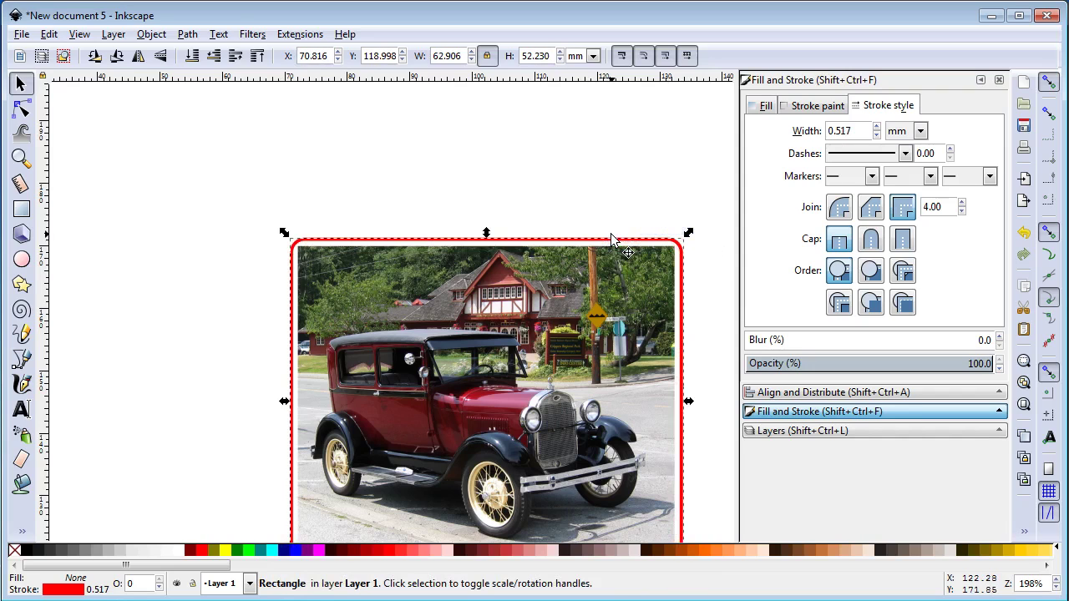
scroll(611, 239, "down", 8)
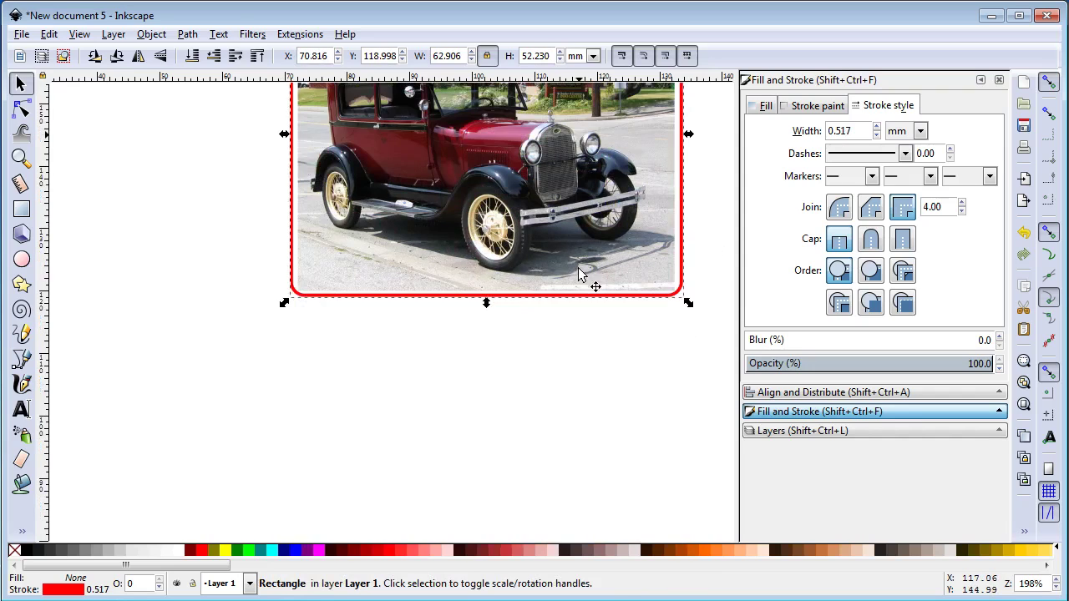
scroll(585, 279, "up", 6)
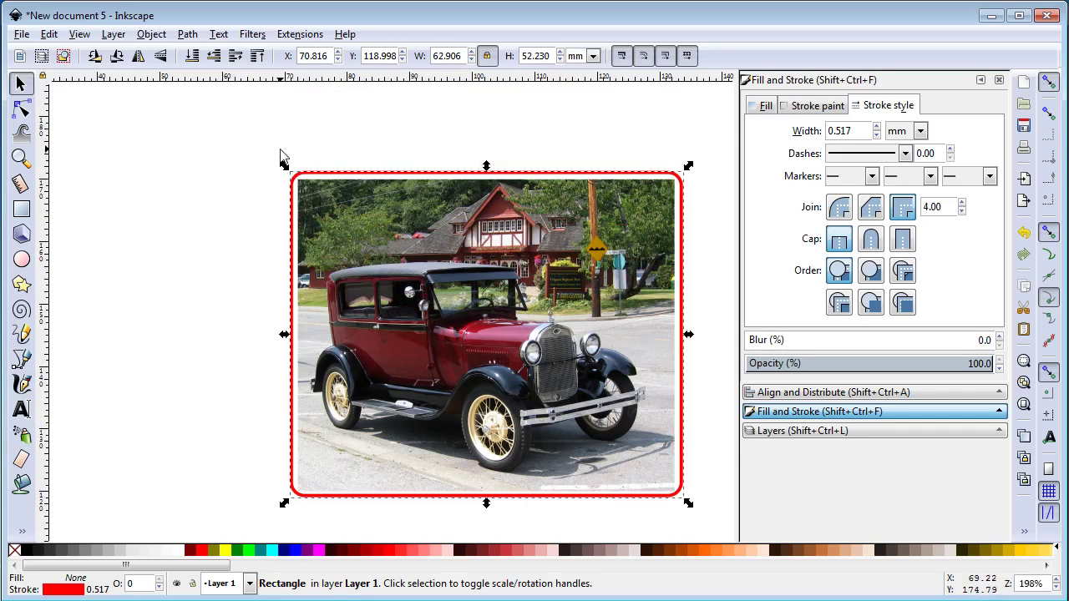
left_click(21, 109)
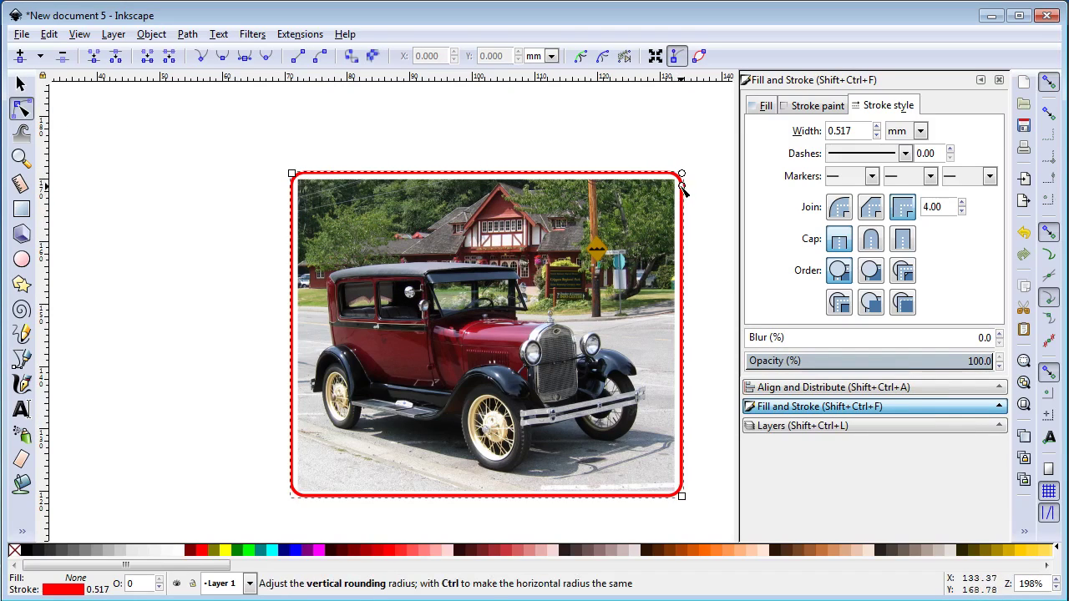
Drag the frame's corner-rounding handle back to zero for sharp square corners
mouse_move(681, 186)
left_mouse_down()
mouse_move(690, 365)
mouse_move(711, 223)
mouse_move(704, 162)
mouse_move(687, 148)
left_mouse_up()
left_click(432, 158)
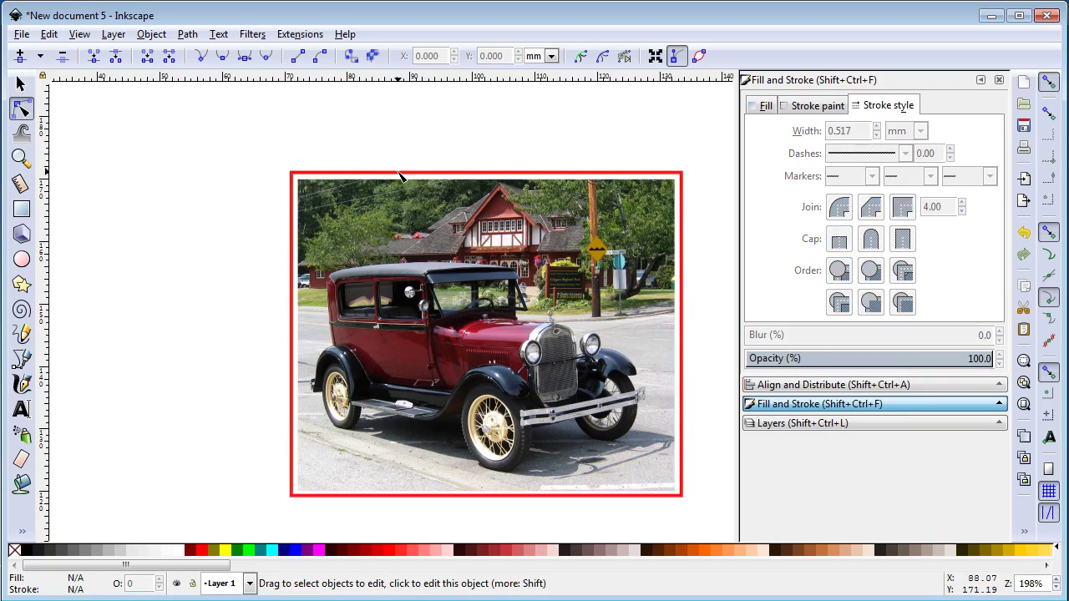
left_click(332, 176)
left_click(160, 133)
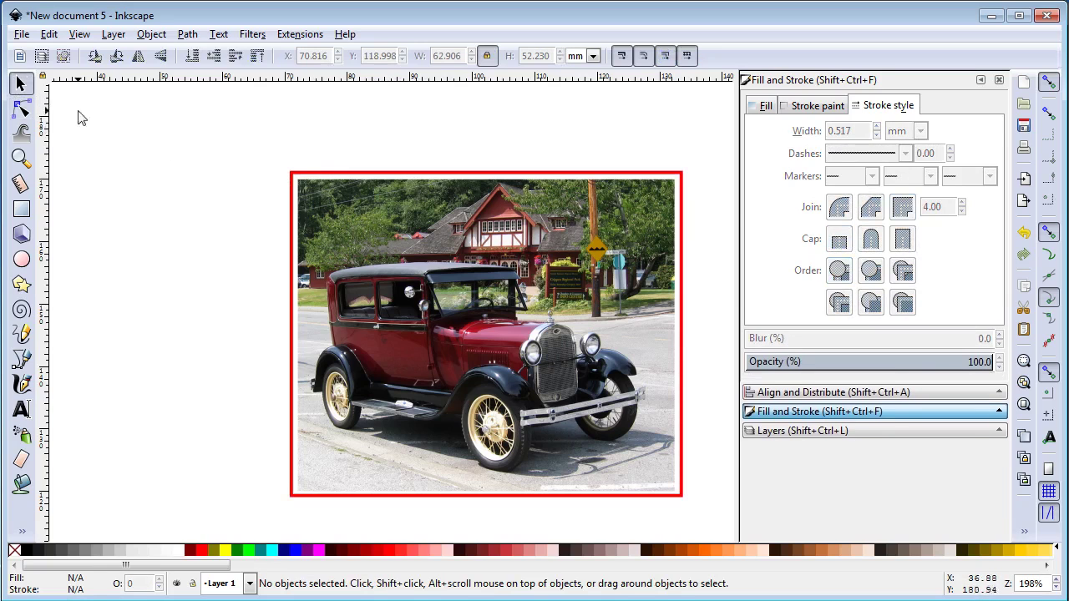
Snap the red frame onto the photo corner and resize it to 60.823 × 50.500 mm
left_click(328, 174)
left_click_drag(328, 174, 338, 179)
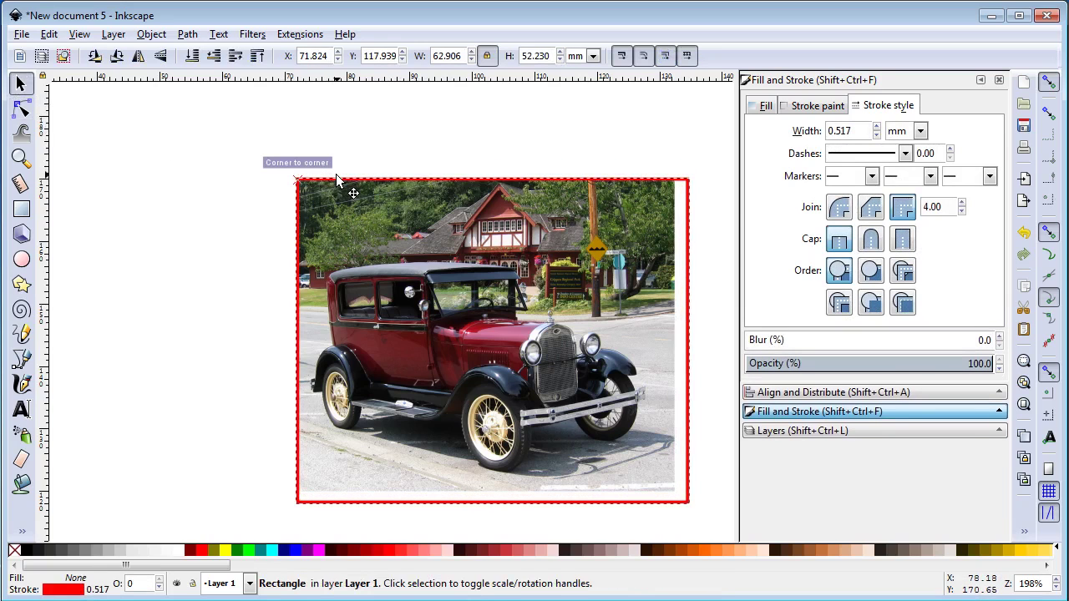
mouse_move(693, 514)
left_mouse_down()
mouse_move(680, 499)
mouse_move(687, 487)
mouse_move(697, 496)
left_mouse_up()
left_click(696, 498)
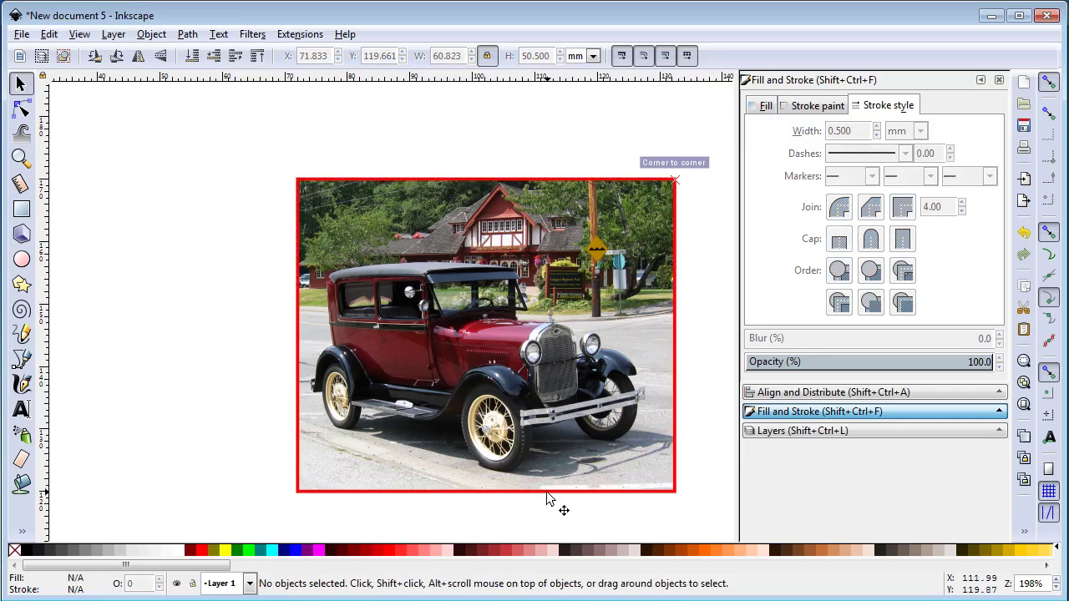
left_click(548, 493)
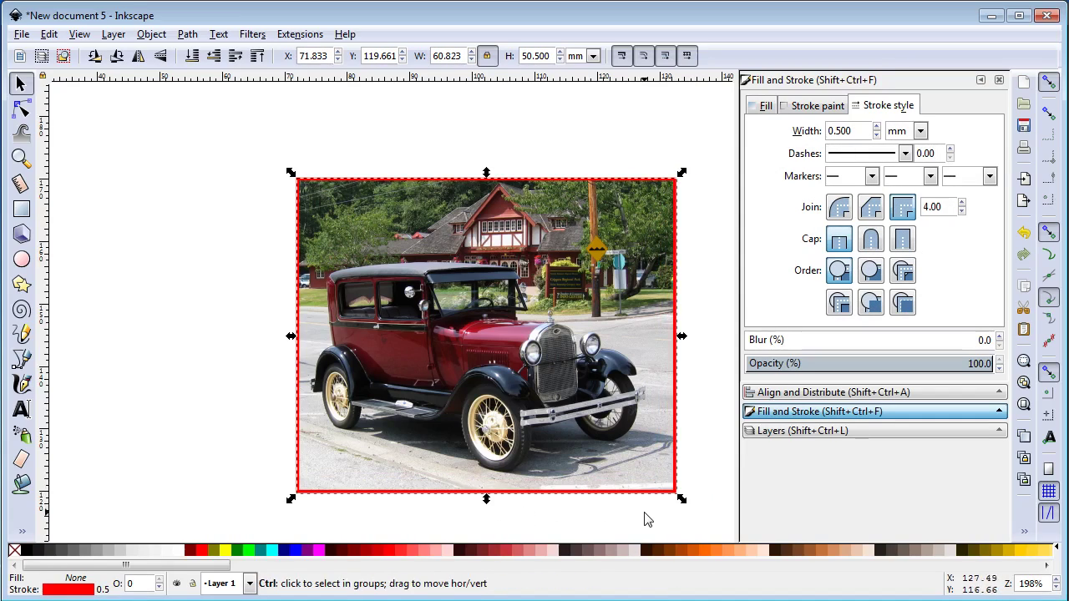
scroll(644, 516, "up", 4, "ctrl")
scroll(621, 497, "down", 2, "ctrl")
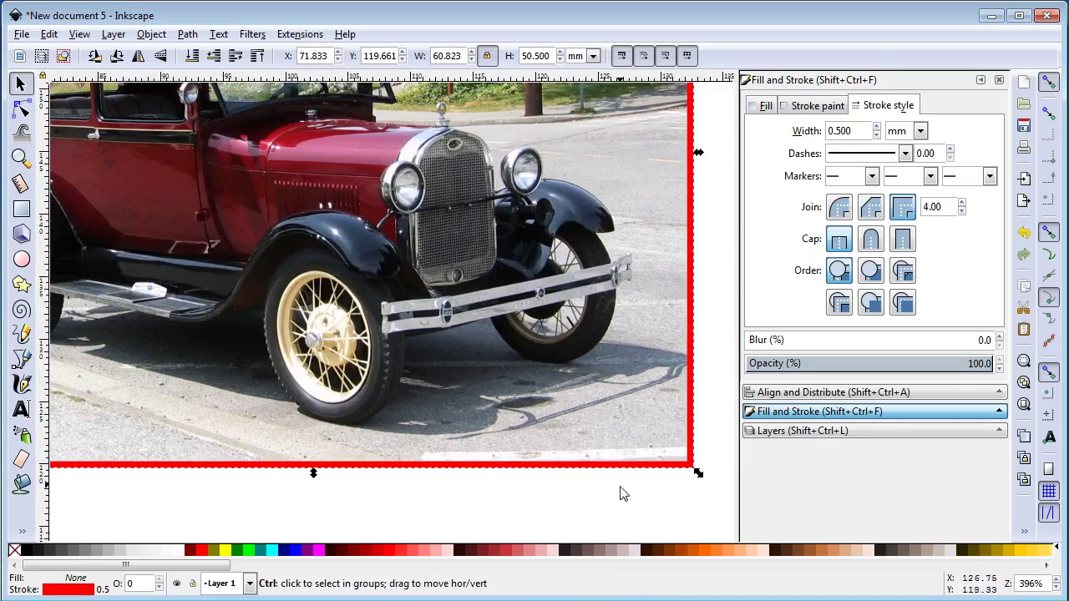
scroll(622, 494, "down", 2, "ctrl")
scroll(656, 210, "up", 1, "ctrl")
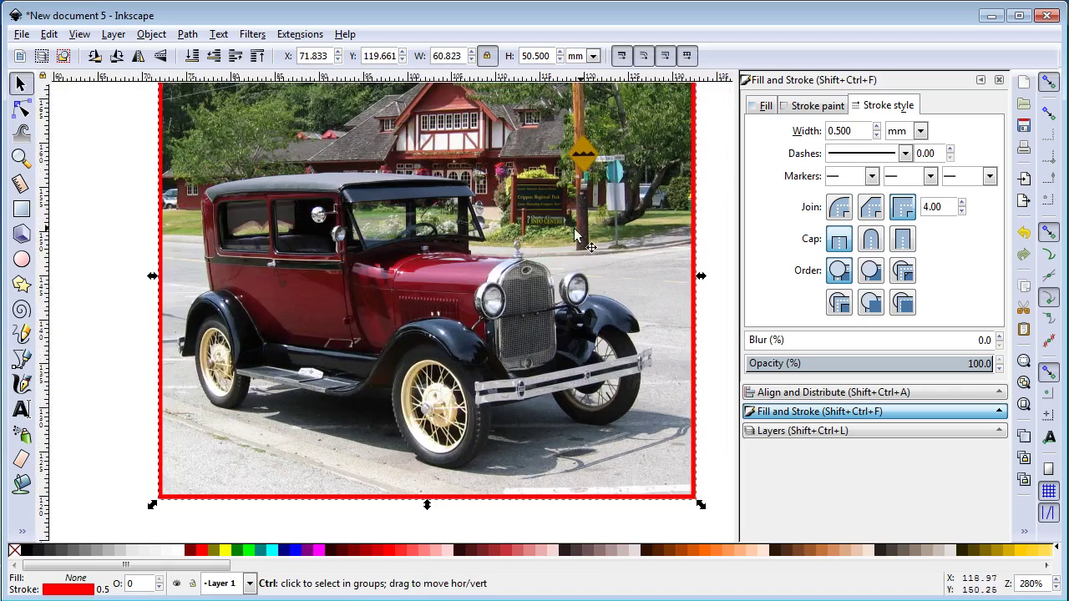
scroll(576, 208, "down", 2, "ctrl")
scroll(623, 160, "up", 1, "ctrl")
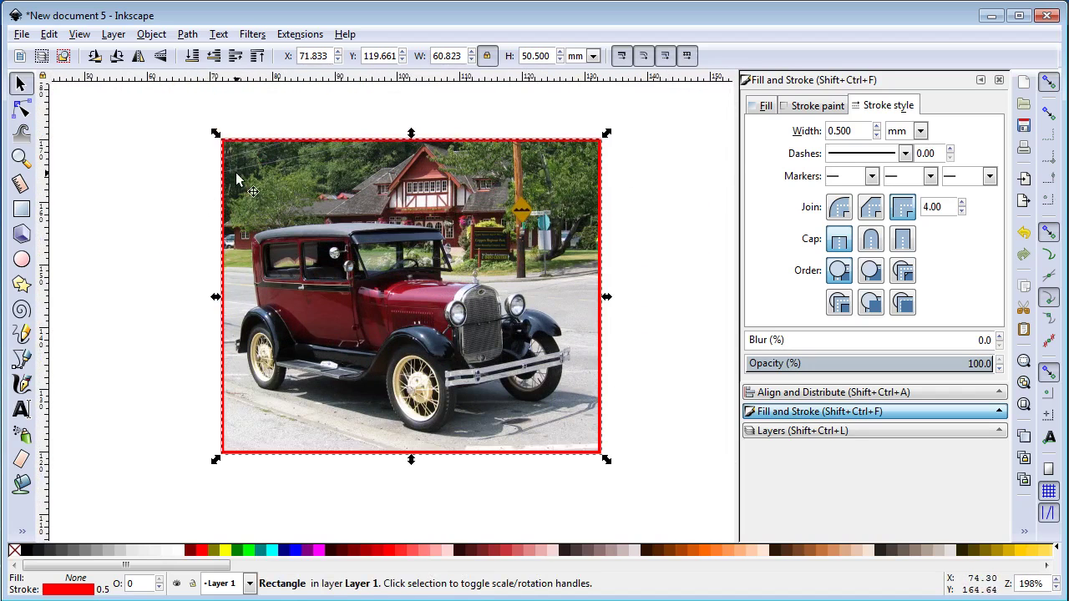
left_click(619, 193)
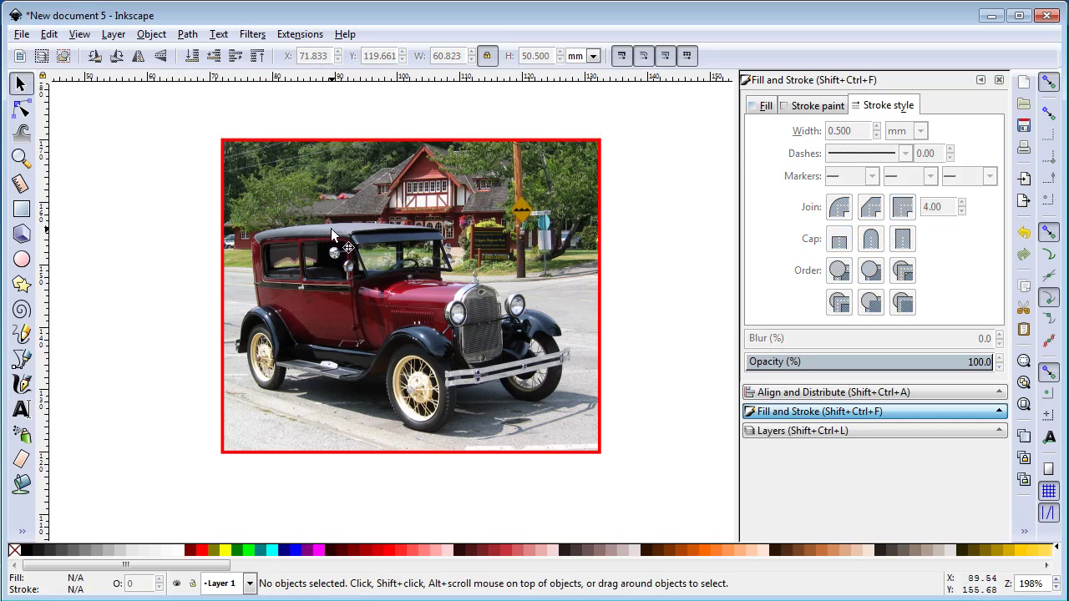
Use Document Properties' Resize page to drawing to make the page 60.82 × 50.5 mm
scroll(331, 234, "down", 6, "ctrl")
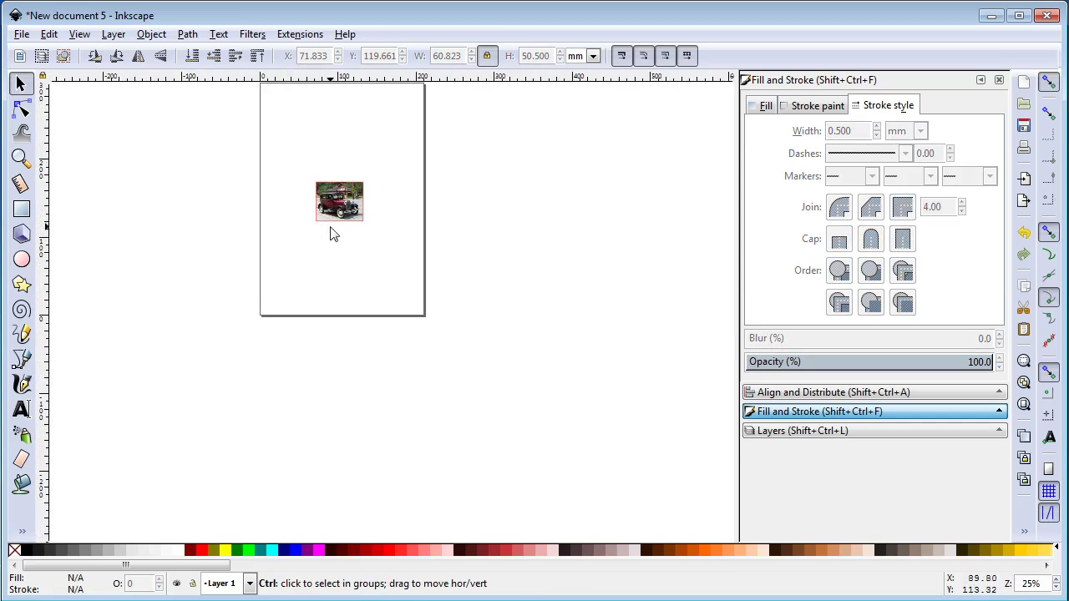
scroll(318, 172, "up", 3, "ctrl")
scroll(317, 172, "down", 3, "ctrl")
scroll(328, 165, "up", 1, "ctrl")
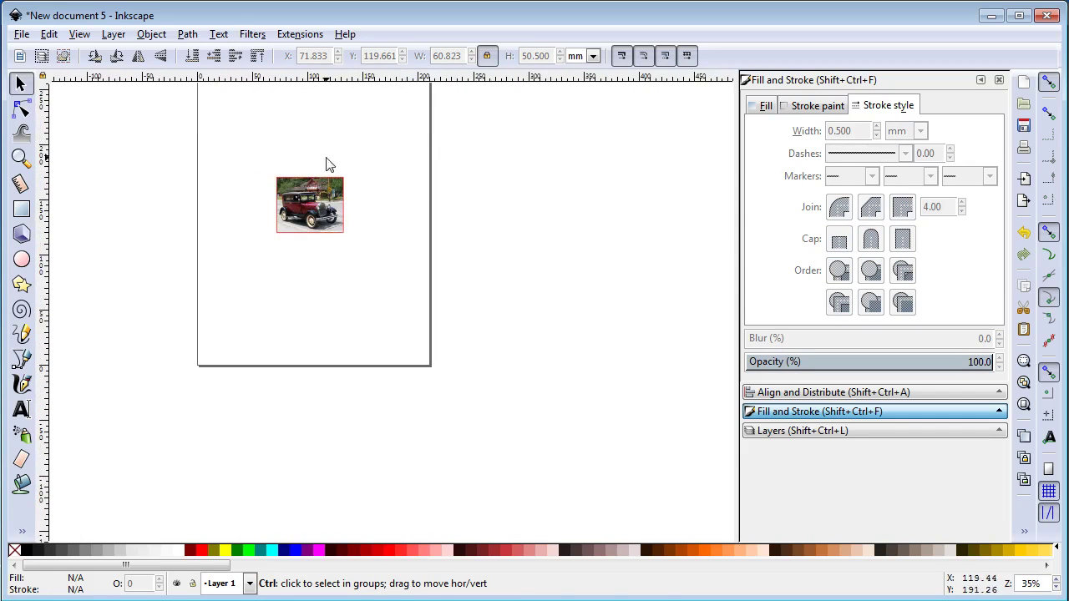
middle_click_drag(328, 165, 333, 211)
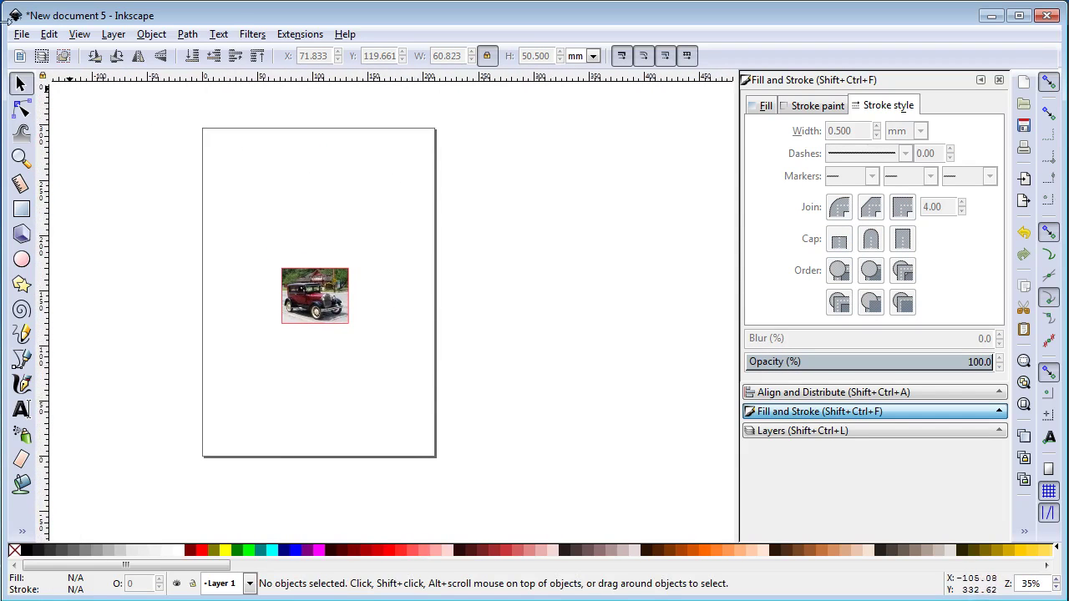
left_click(21, 34)
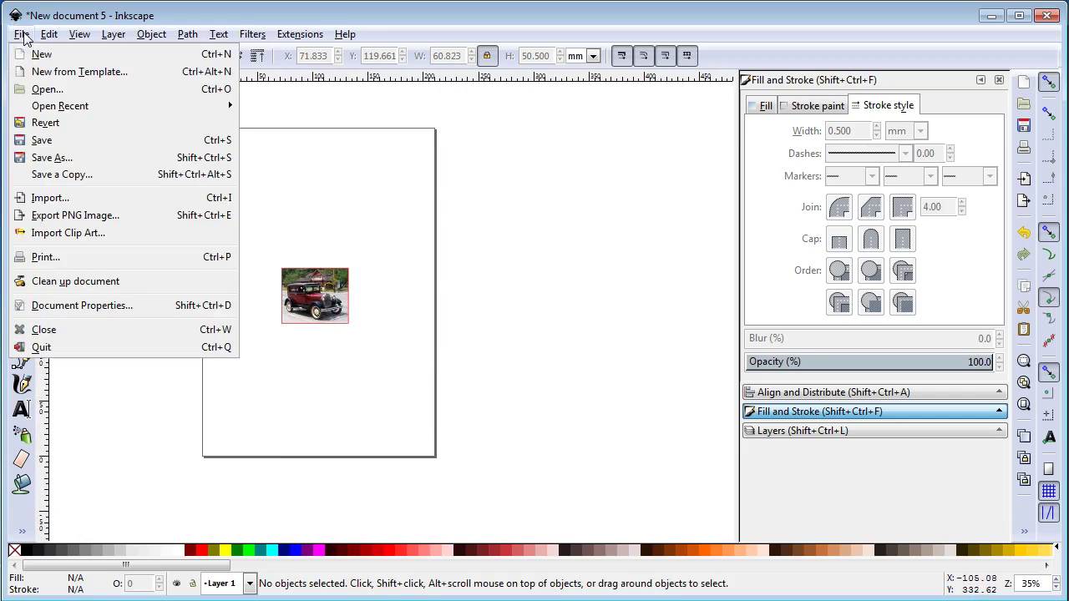
left_click(78, 306)
left_click(762, 372)
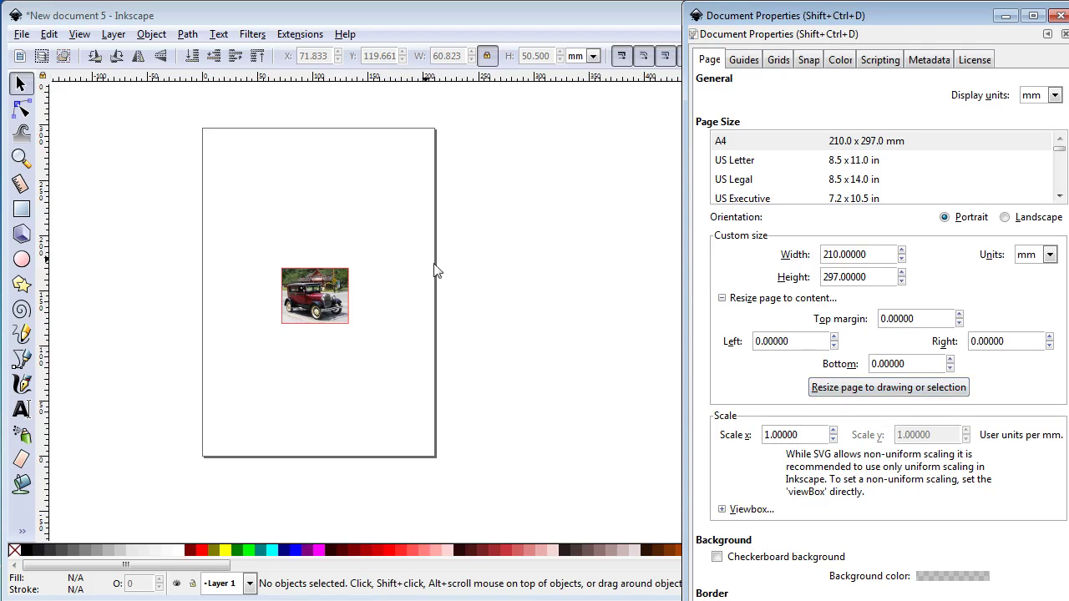
left_click(858, 391)
scroll(324, 316, "up", 5, "ctrl")
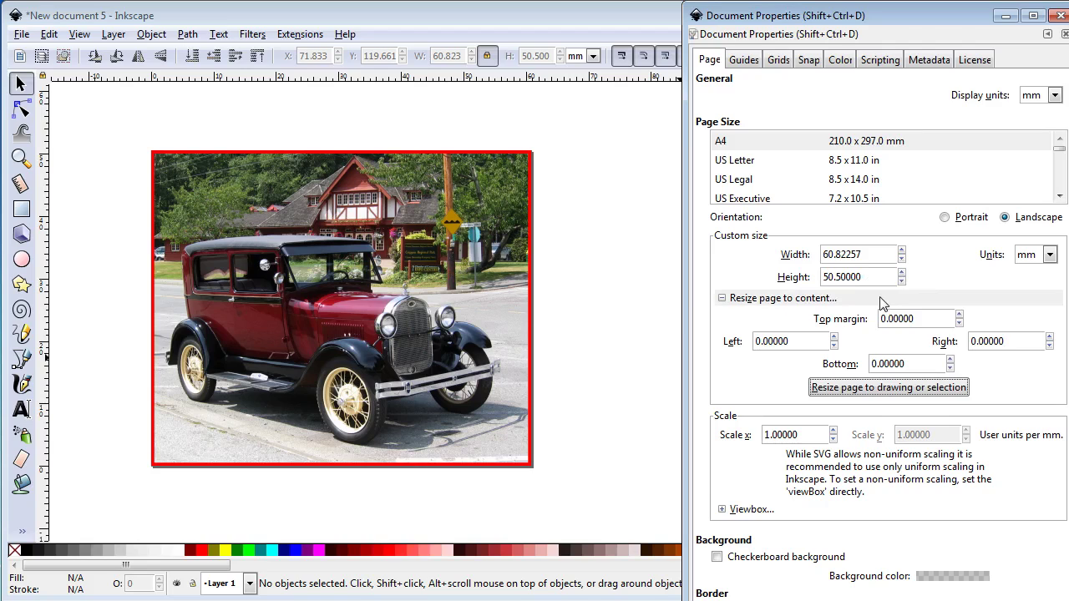
left_click(1058, 16)
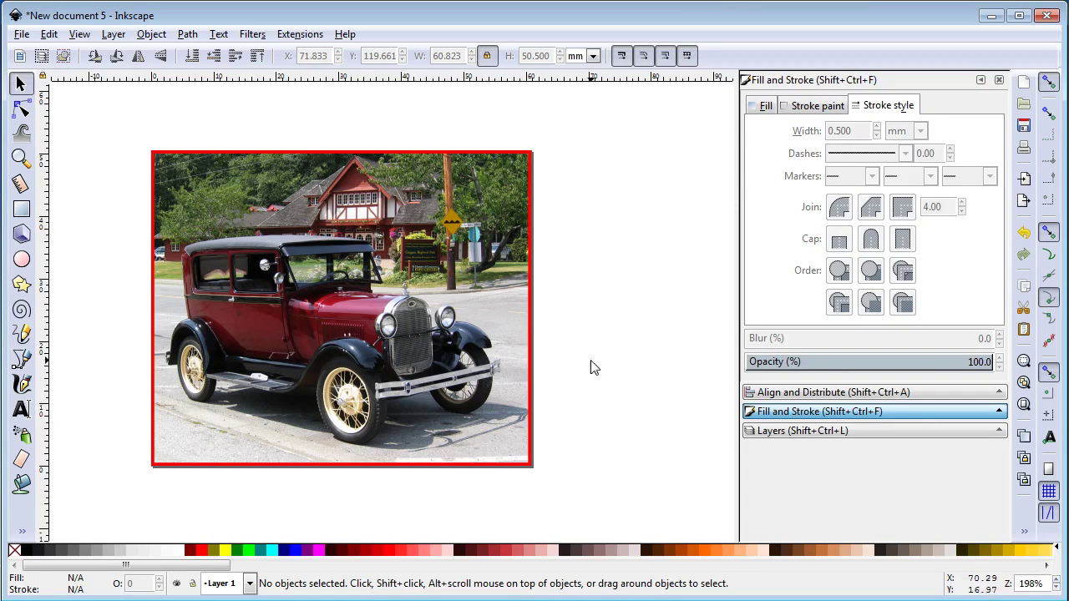
Fit the resized page in view with the framed photo aligned at X 0, Y 0
key("ctrl+shift+r")
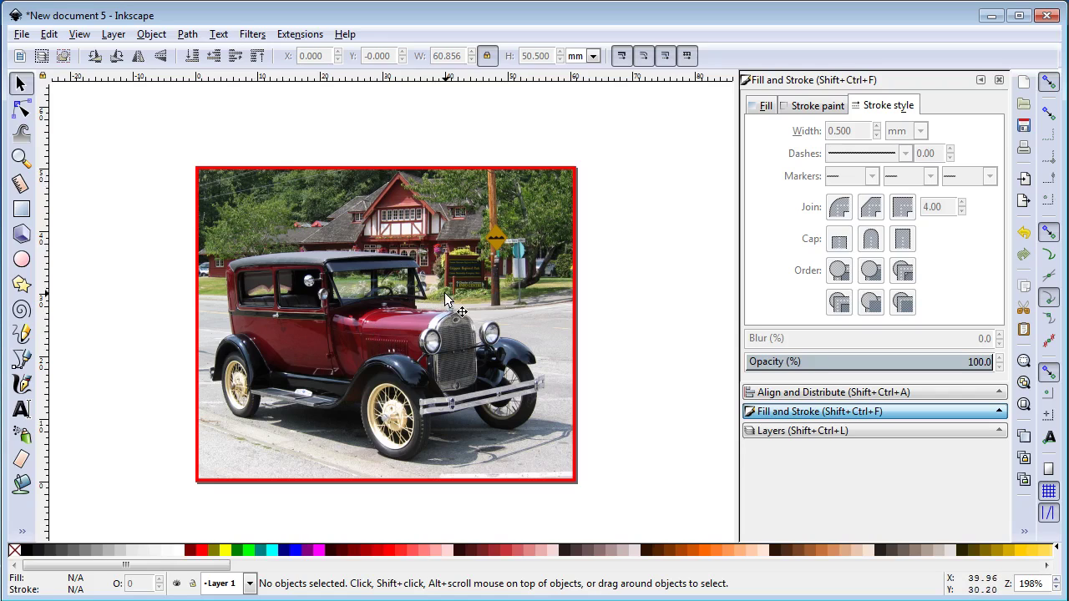
Save the framed car drawing as image_demo.svg, then minimise Inkscape
left_click(20, 33)
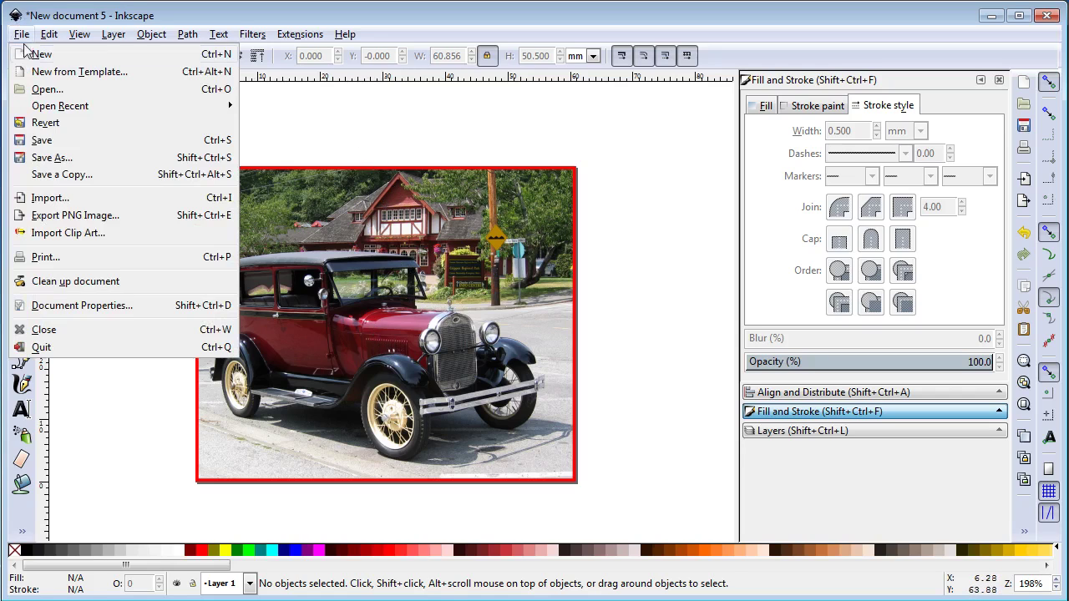
left_click(56, 158)
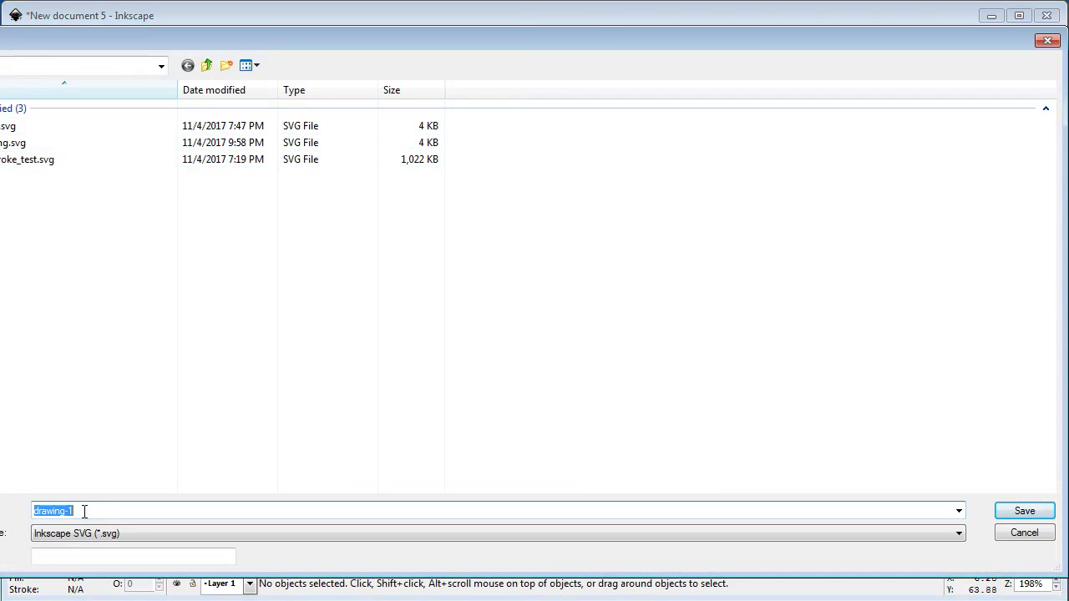
type("image_demo")
left_click(1008, 508)
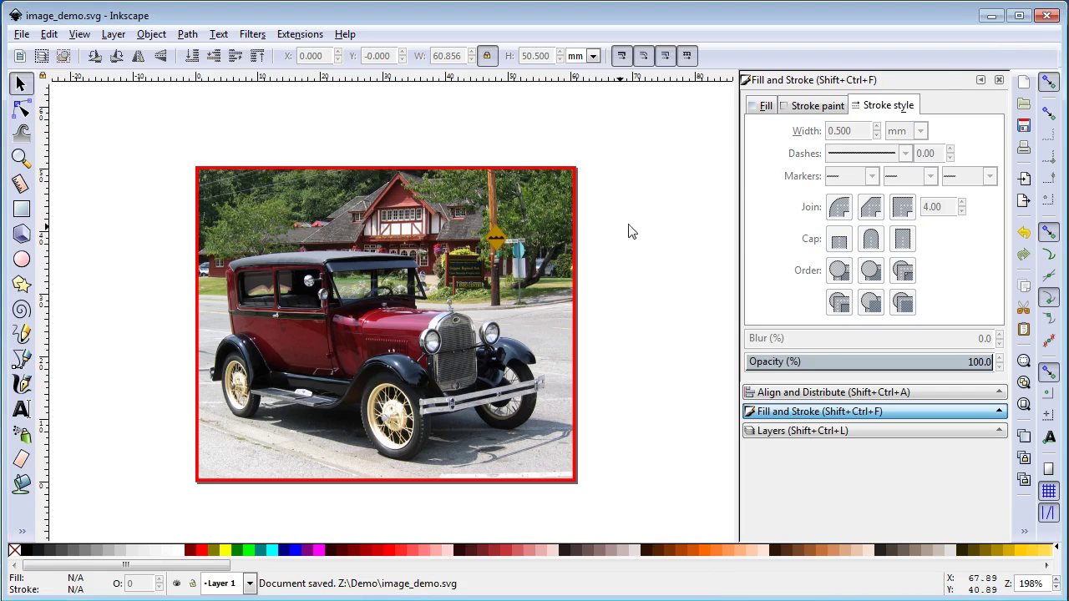
left_click(991, 16)
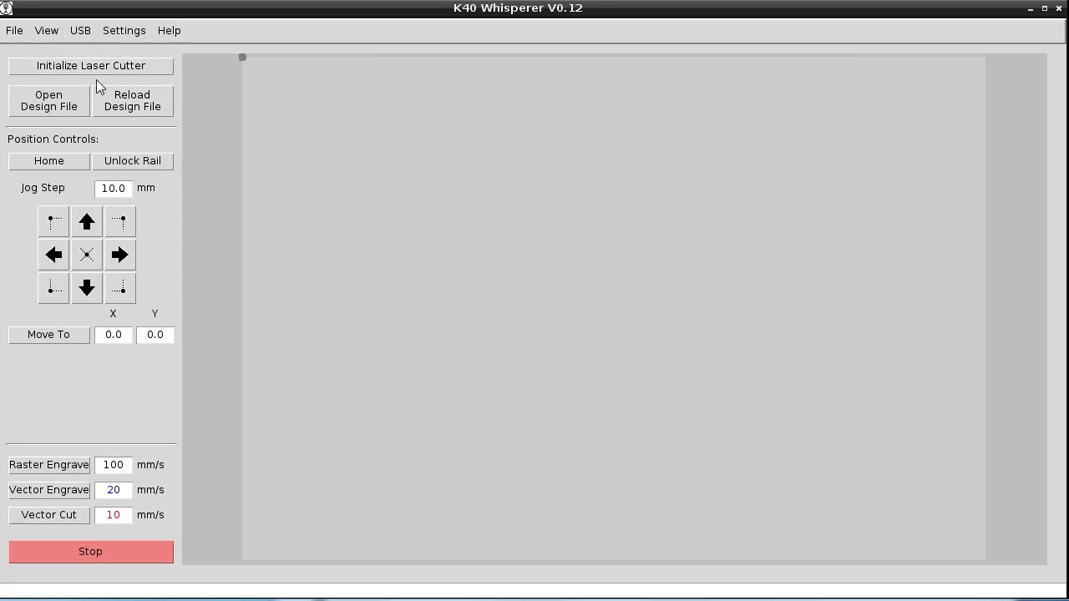
Load image_demo.svg, placing the 60.823 × 50.500 mm framed Ford design on the work area
left_click(60, 107)
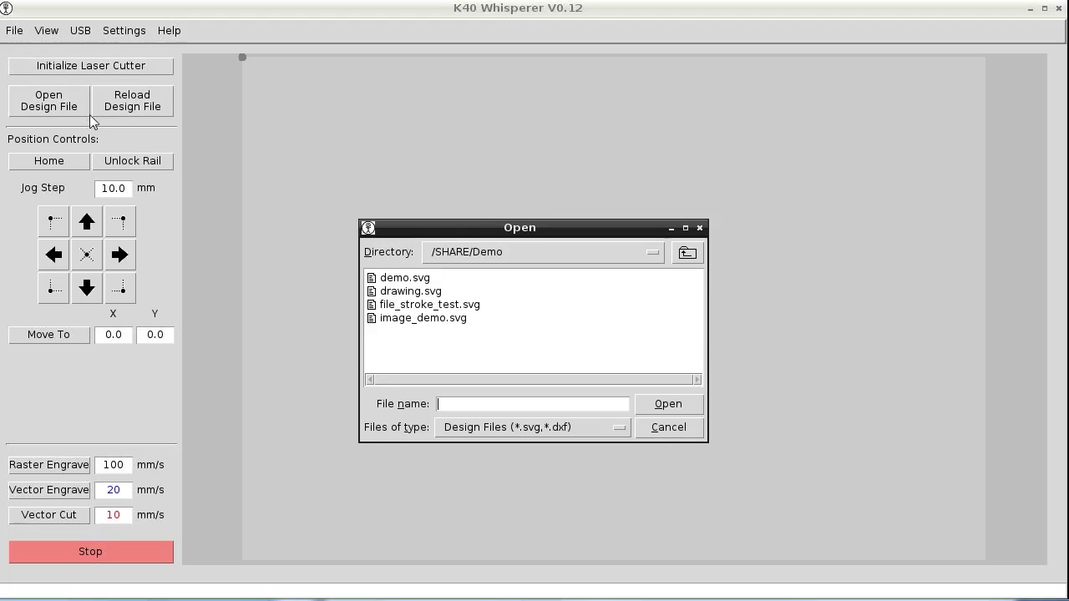
double_click(425, 318)
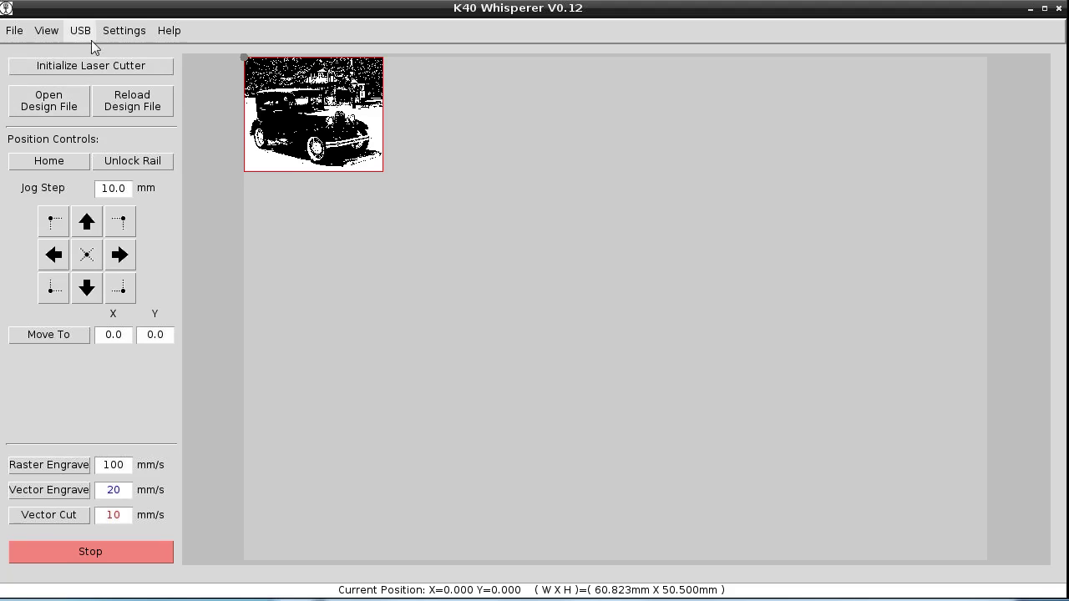
left_click(124, 30)
Enable Halftone (Dither) in the Raster Settings
left_click(151, 68)
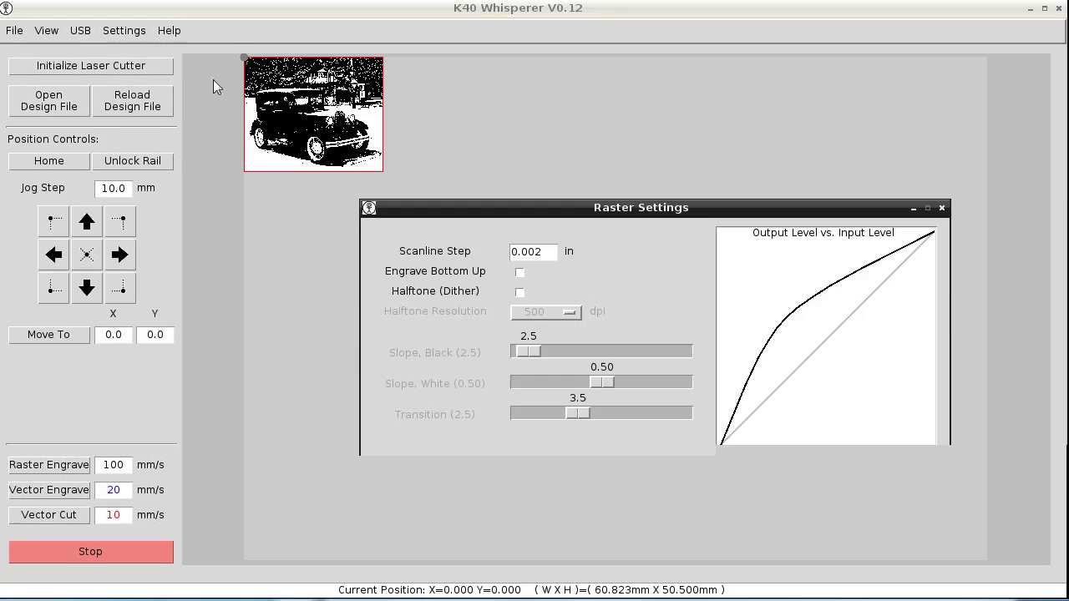
left_click(519, 293)
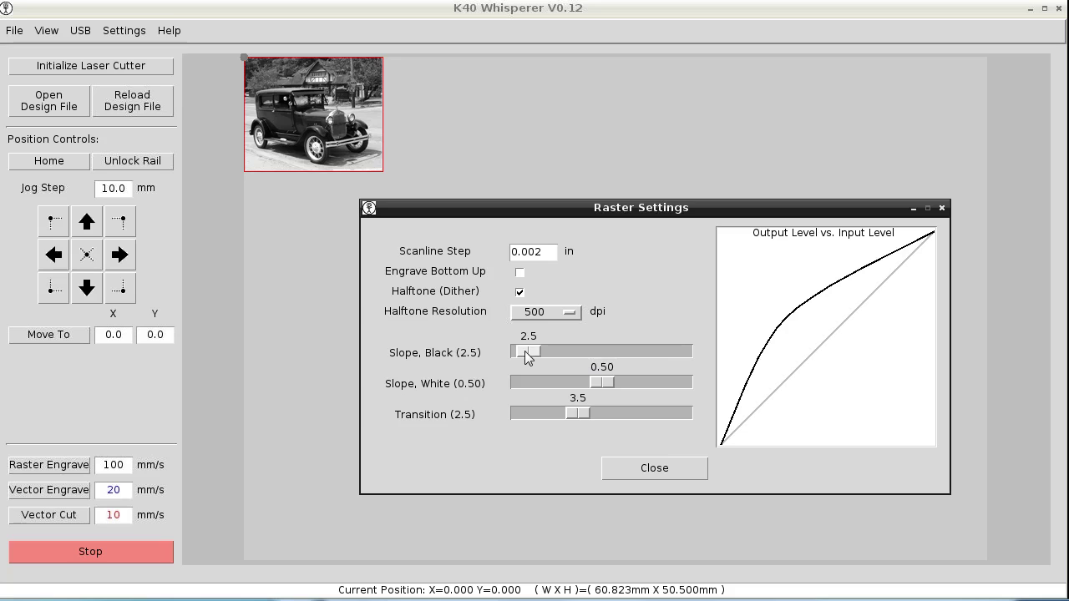
Try several halftone Slope Black values on the curve, settling at about 2.3
mouse_move(525, 351)
left_mouse_down()
mouse_move(550, 356)
mouse_move(514, 355)
mouse_move(535, 358)
left_mouse_up()
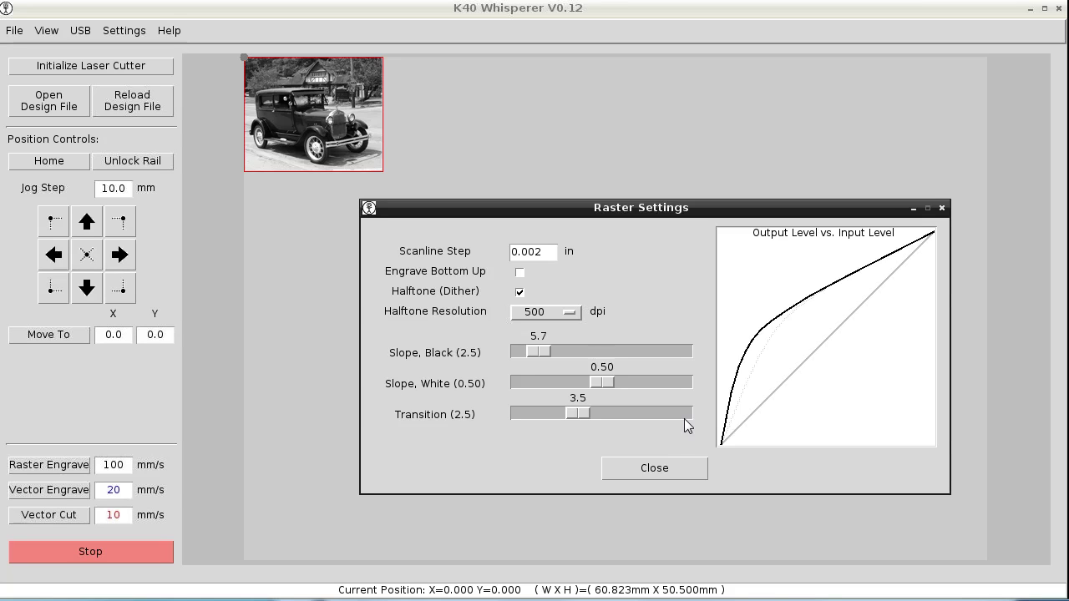
mouse_move(542, 344)
left_mouse_down()
mouse_move(591, 345)
mouse_move(530, 344)
mouse_move(539, 343)
left_mouse_up()
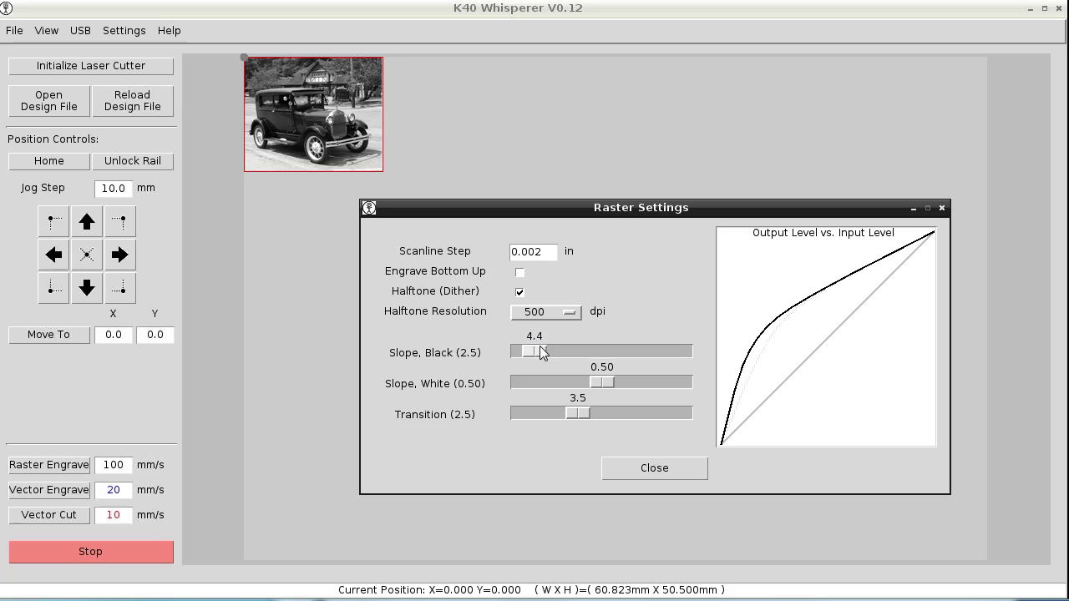
left_click_drag(540, 349, 534, 349)
Set Slope Black to 2.5, then test Slope White between 0.50 and 1.00, ending at 0.50
left_click(557, 352)
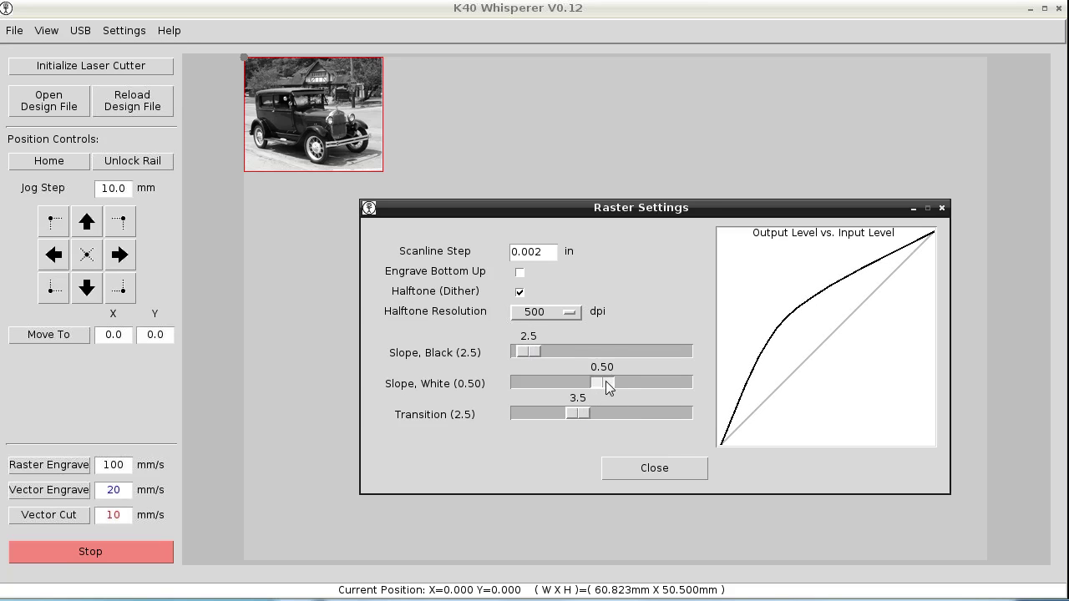
left_click_drag(605, 380, 631, 383)
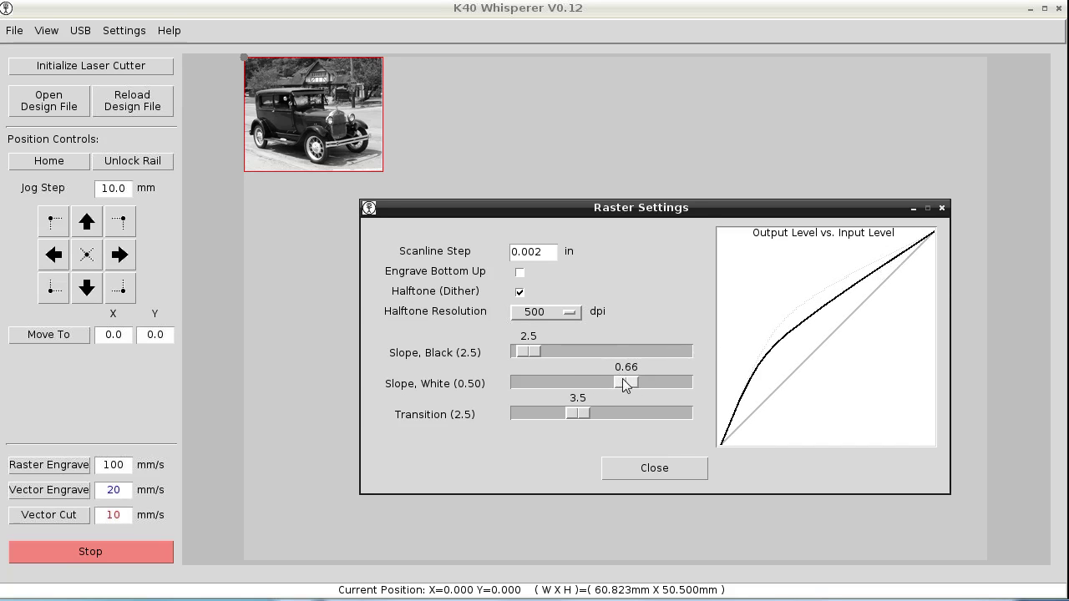
left_click_drag(626, 382, 608, 385)
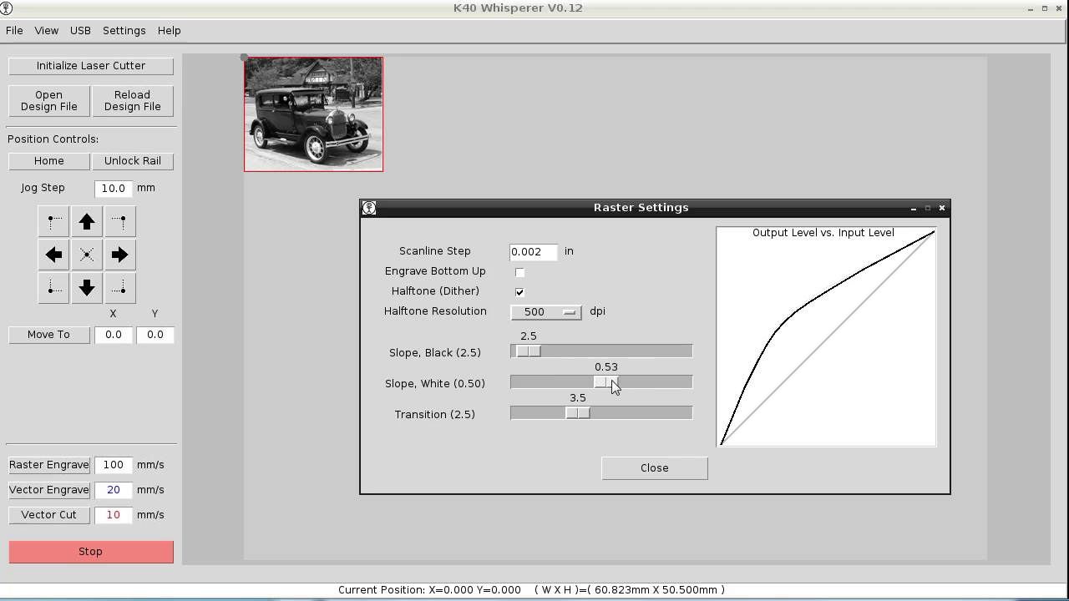
left_click_drag(609, 382, 708, 393)
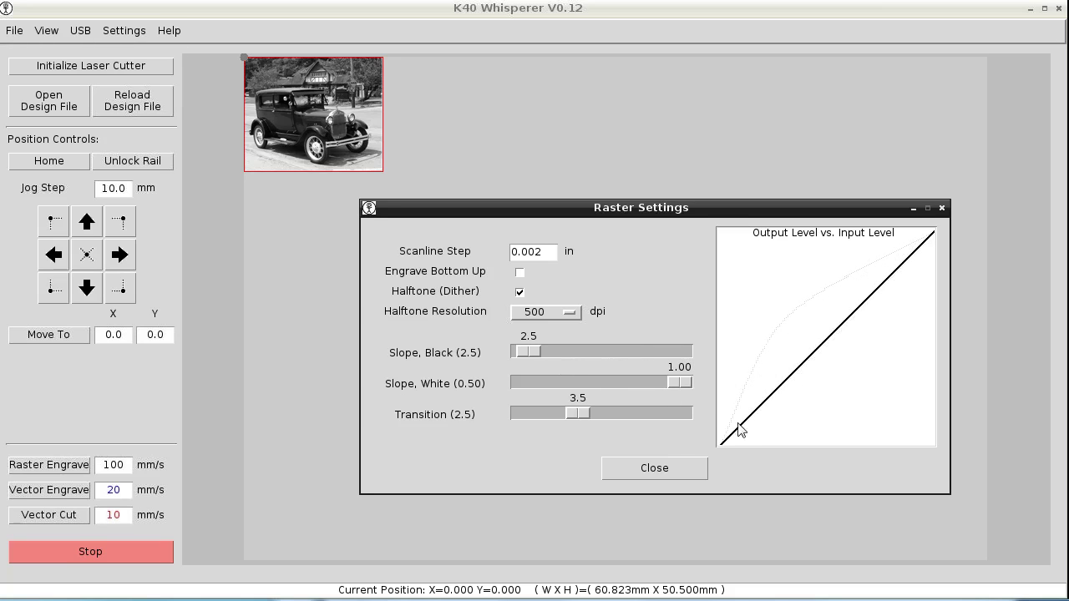
left_click_drag(682, 383, 604, 378)
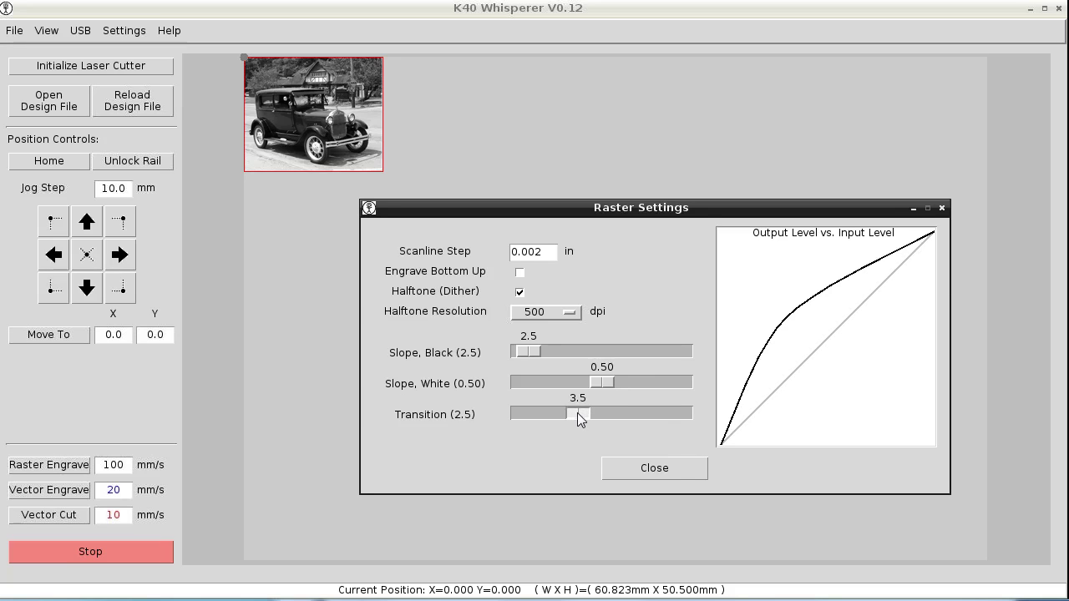
left_click_drag(576, 412, 689, 419)
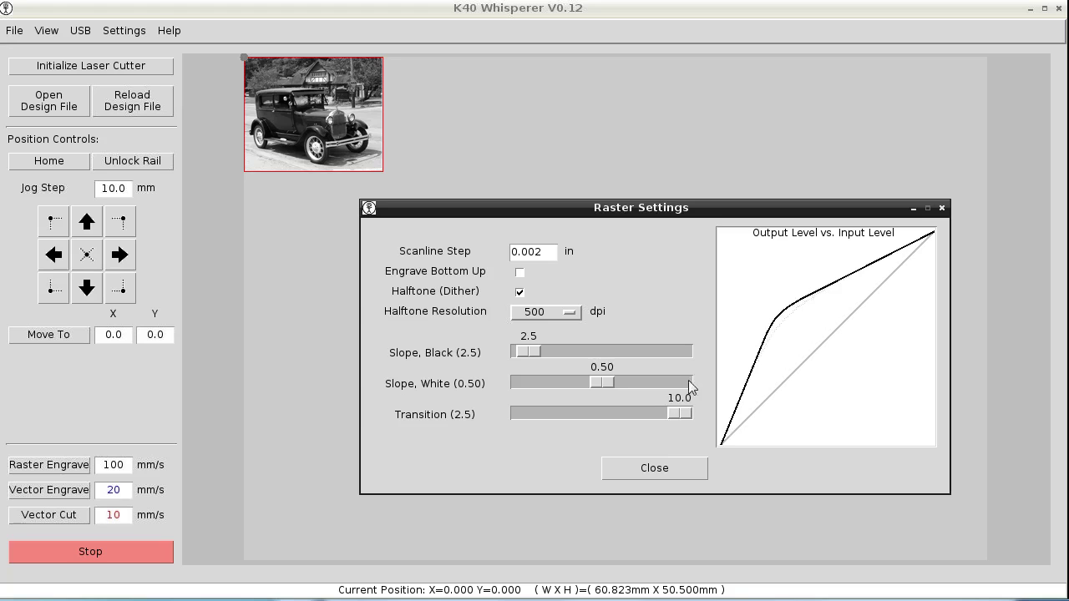
left_click_drag(690, 408, 587, 409)
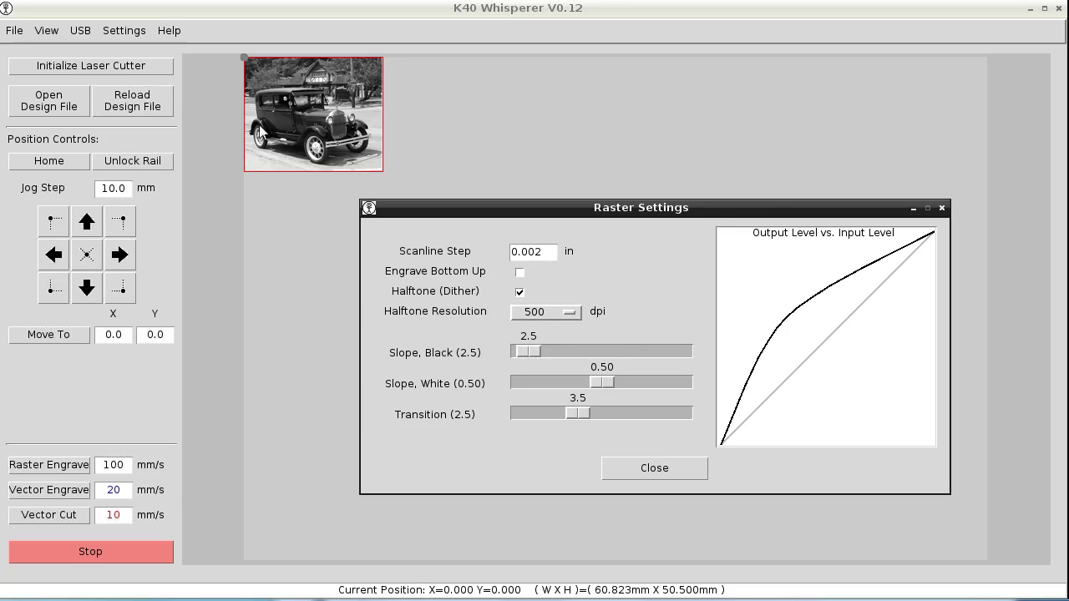
Close the Raster Settings and initialize the laser cutter, getting Rail Unlock Succeeded
left_click(660, 470)
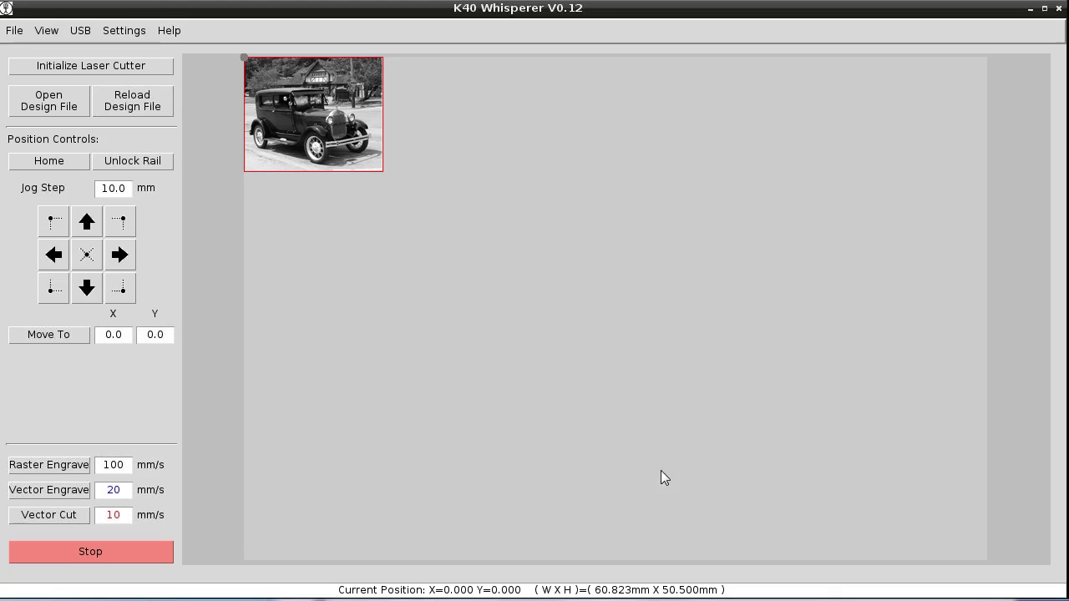
left_click(144, 71)
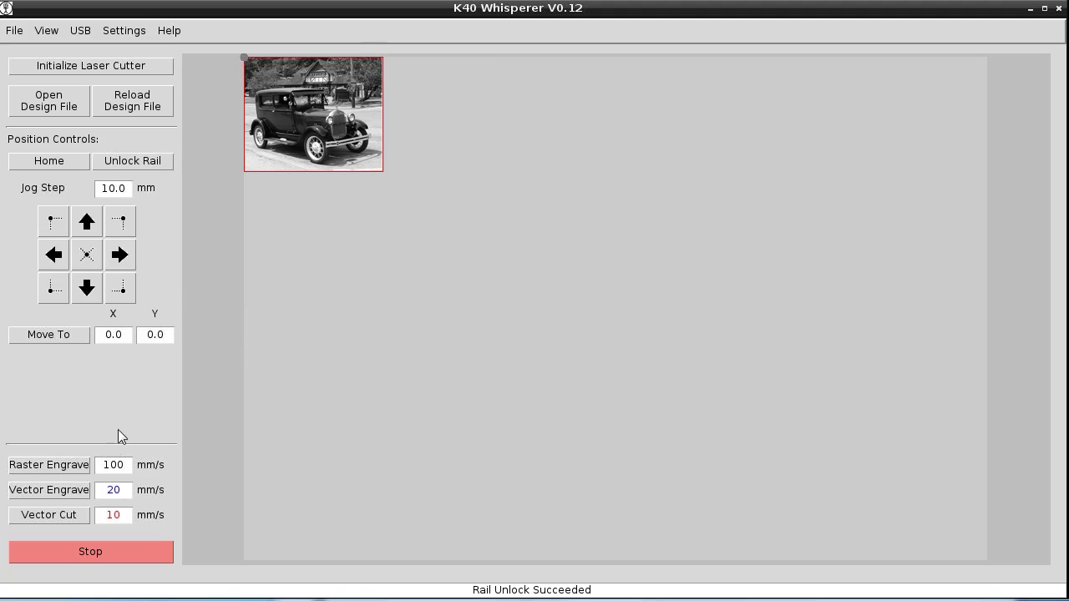
Set raster engrave speed to 150 mm/s and vector cut speed to 8 mm/s, then start raster engraving
double_click(96, 469)
type("150")
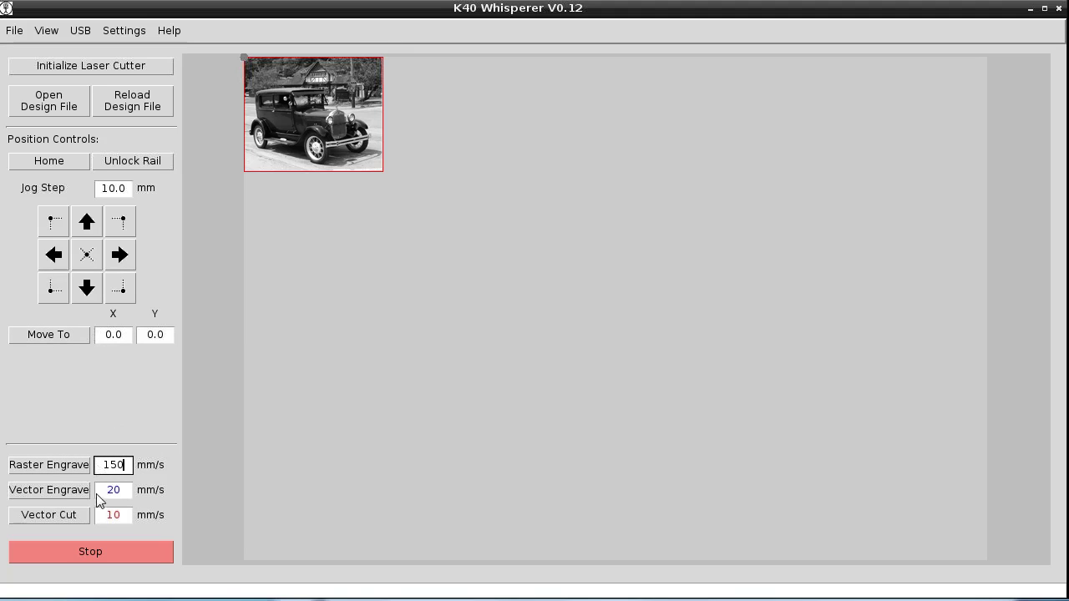
left_click_drag(128, 516, 106, 515)
type("8")
left_click(118, 467)
left_click(69, 468)
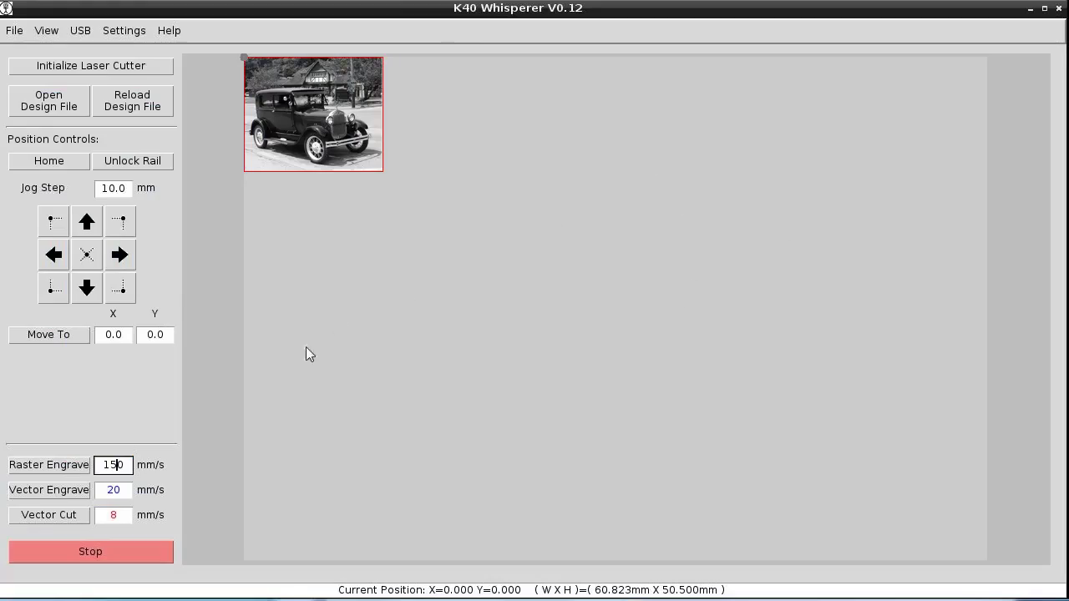
Select the Vector Cut speed field once the 150 mm/s raster engrave has finished
left_click(123, 514)
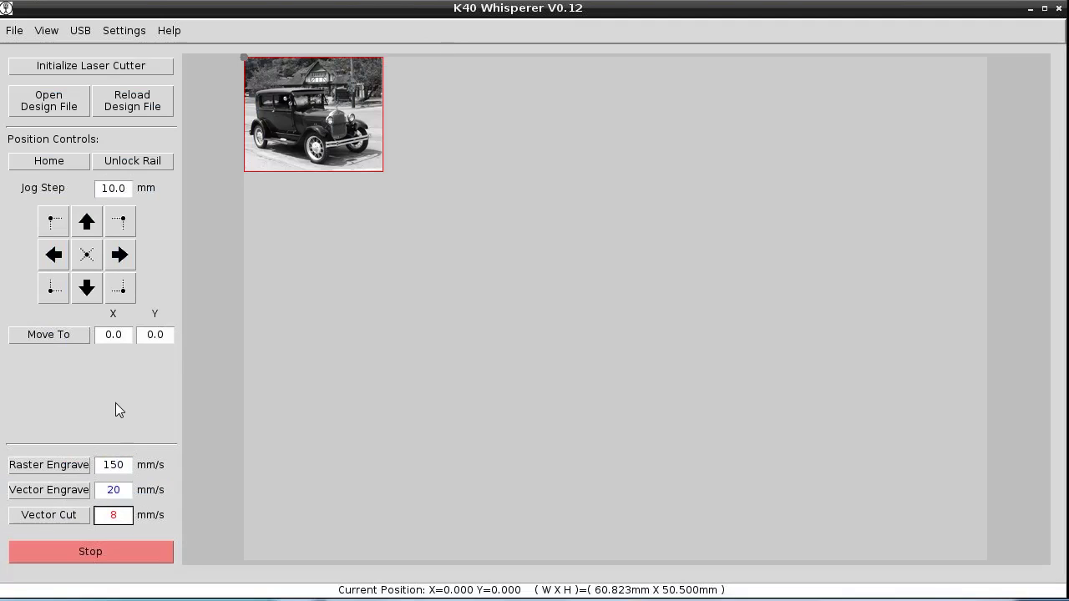